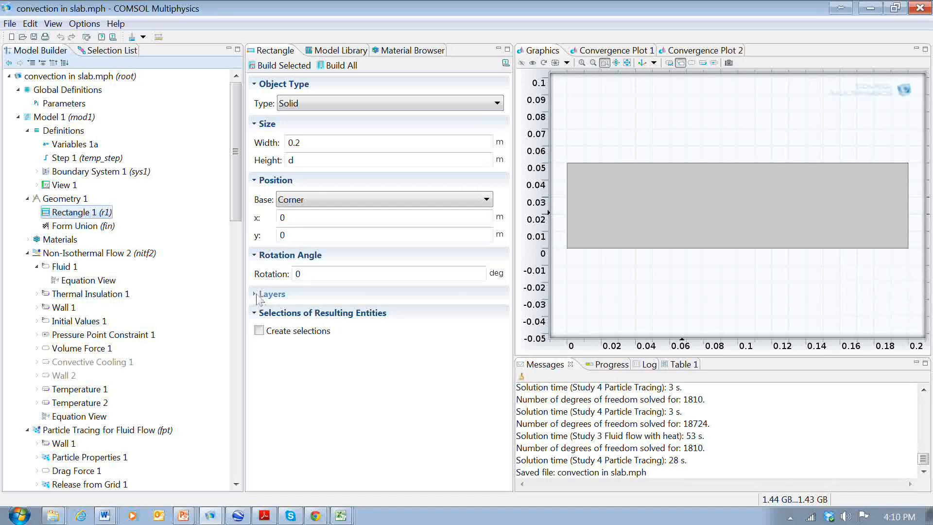
Step: Review the variable definitions in Variables 1a and the global parameters of the slab model
left_click(74, 144)
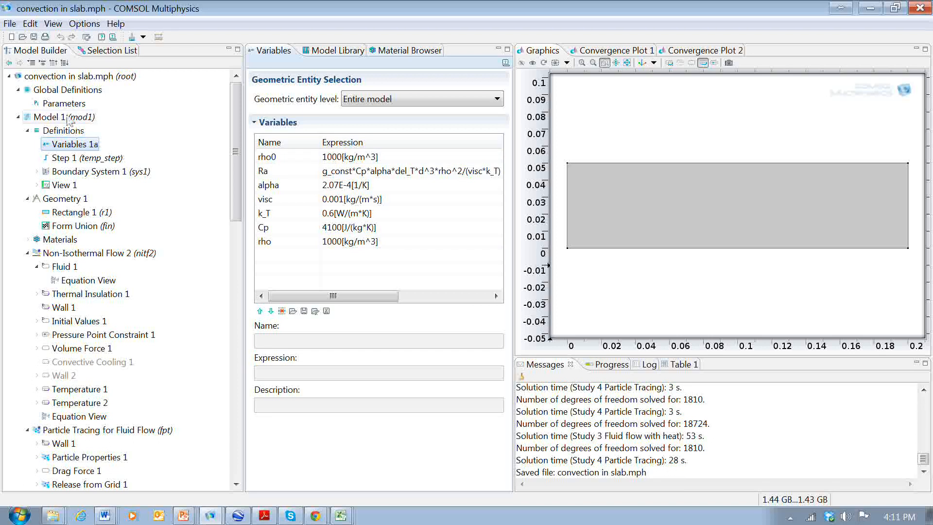
left_click(62, 103)
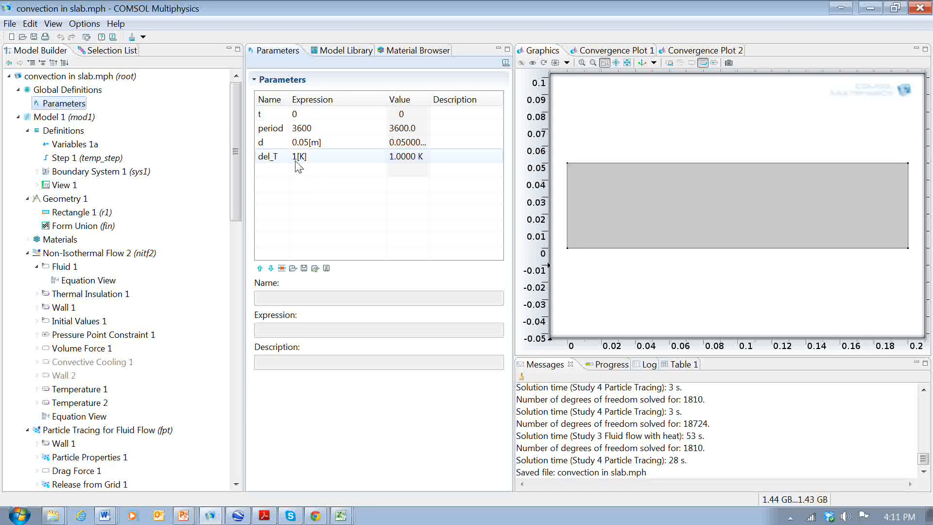
Step: Examine the Non-Isothermal Flow 2 interface, the assigned material and the property sources of Fluid 1
left_click(130, 251)
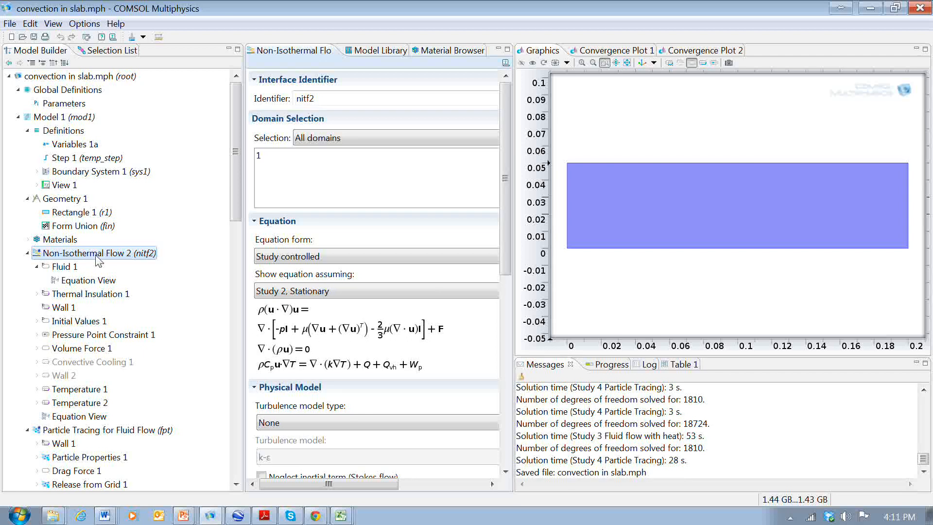
double_click(46, 240)
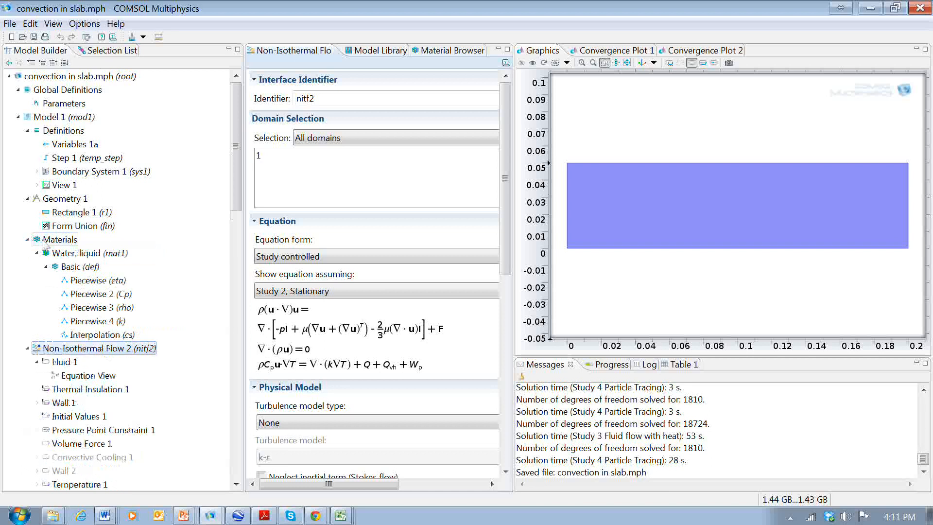
left_click(27, 239)
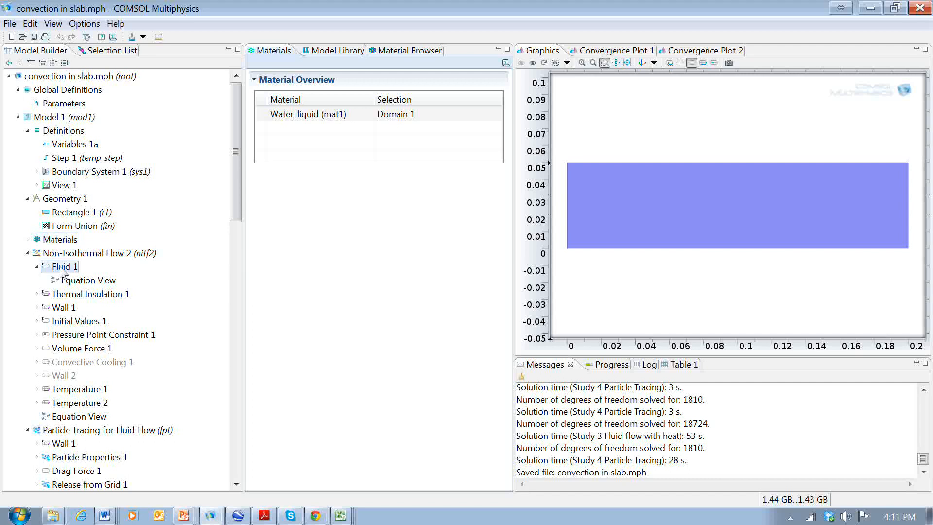
left_click(61, 267)
left_click_drag(507, 194, 531, 411)
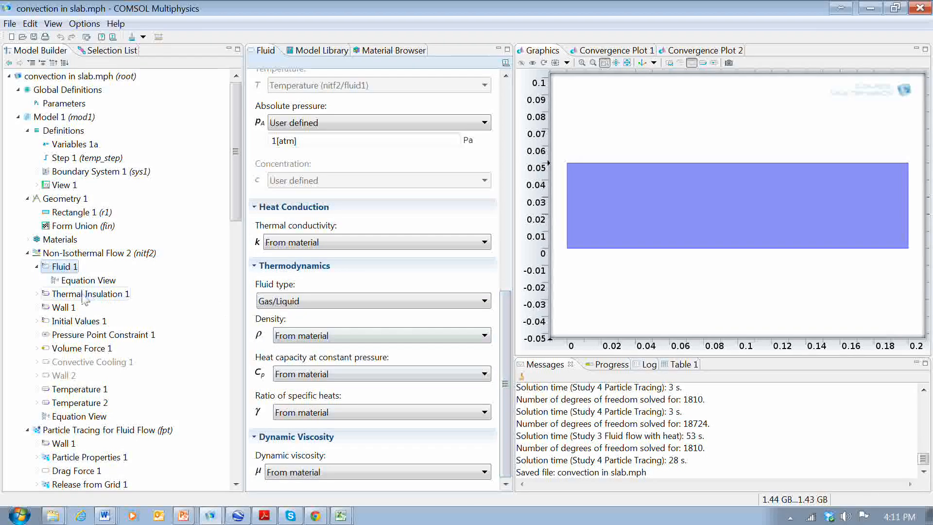
Step: Inspect the Pressure Point Constraint 1 settings and the vertical component of Volume Force 1
left_click(86, 335)
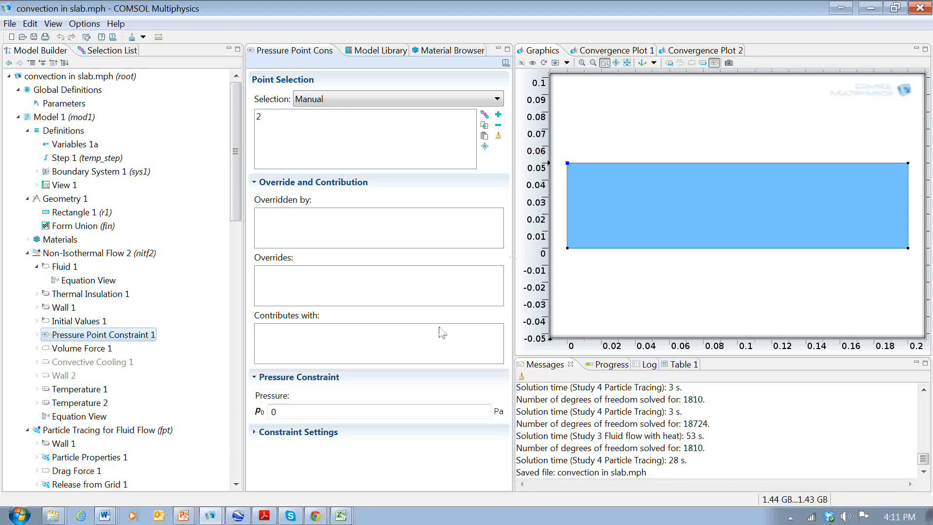
left_click(73, 349)
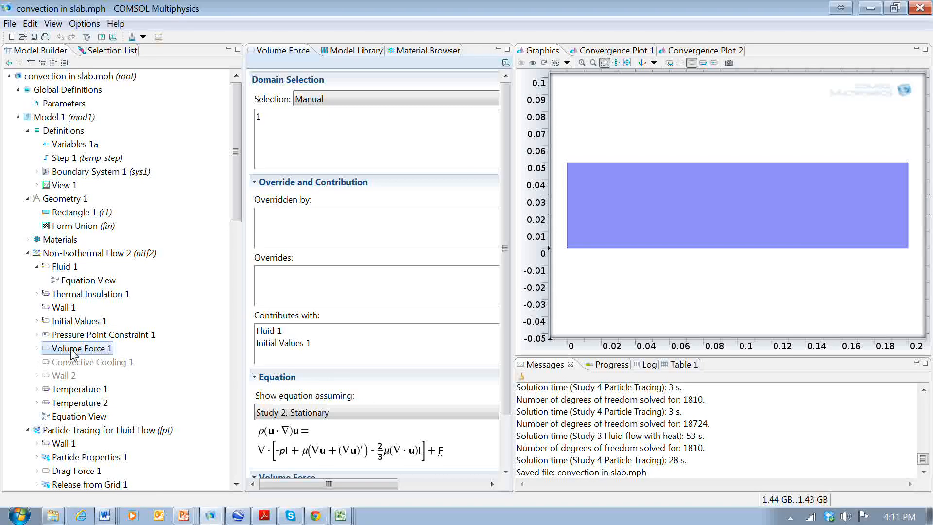
left_click_drag(505, 223, 506, 273)
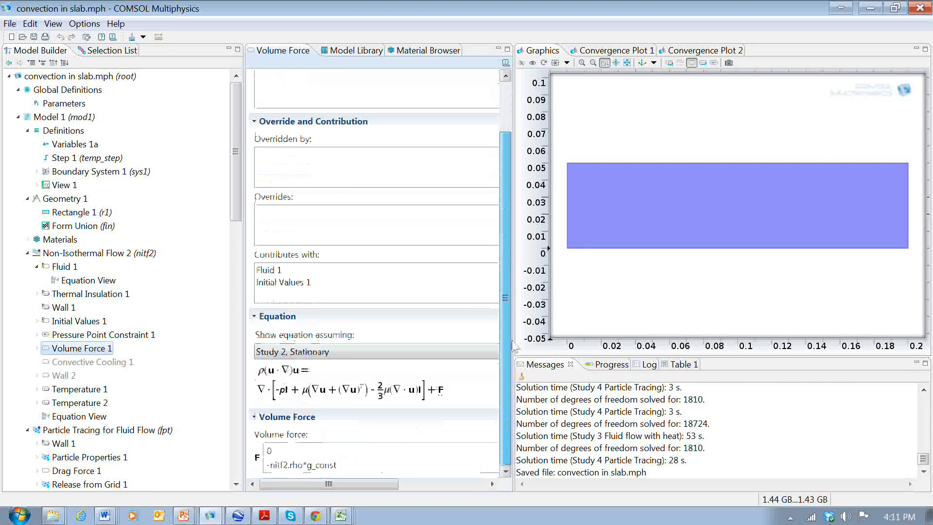
left_click(358, 468)
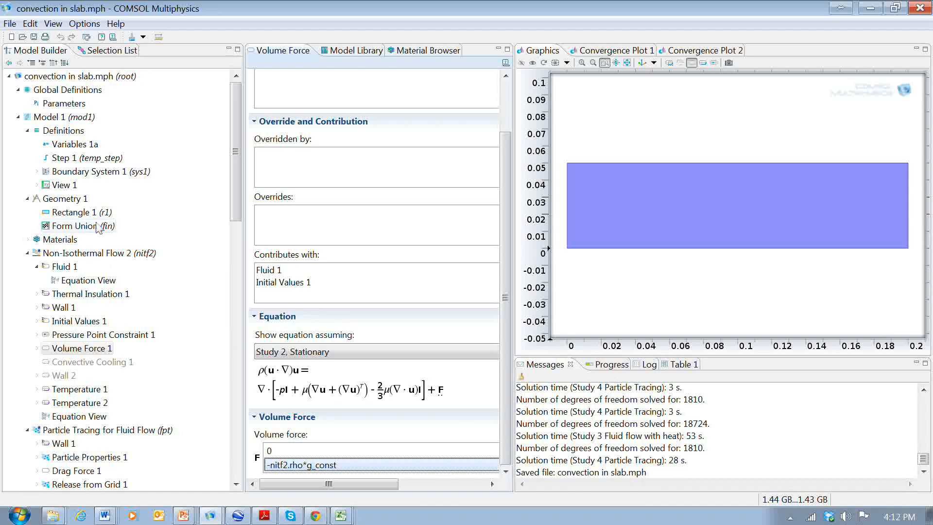
Step: Plot the piecewise density function rho of the Water, liquid material against temperature
left_click(28, 239)
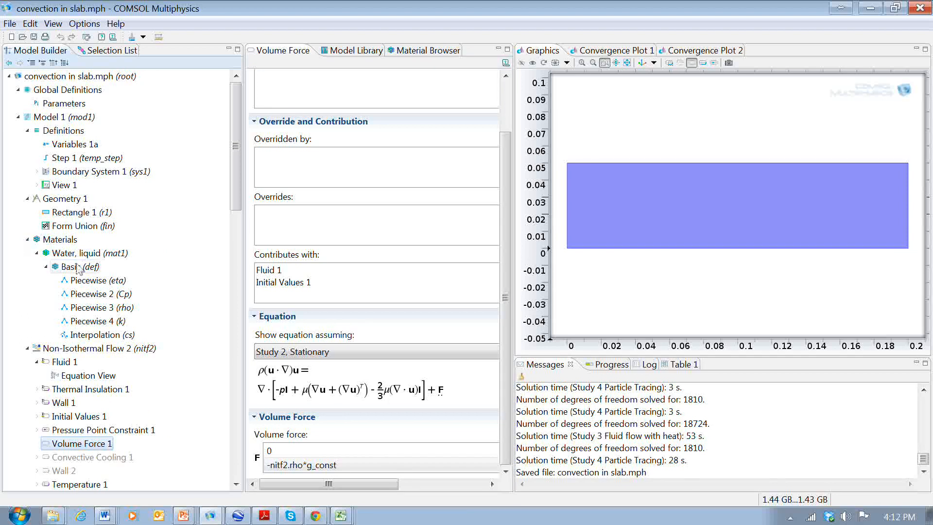
left_click(109, 311)
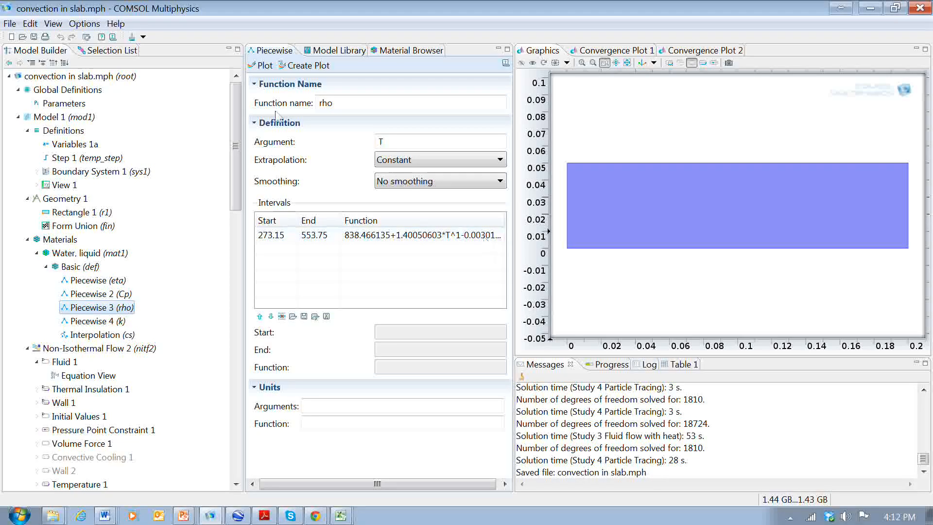
left_click(262, 65)
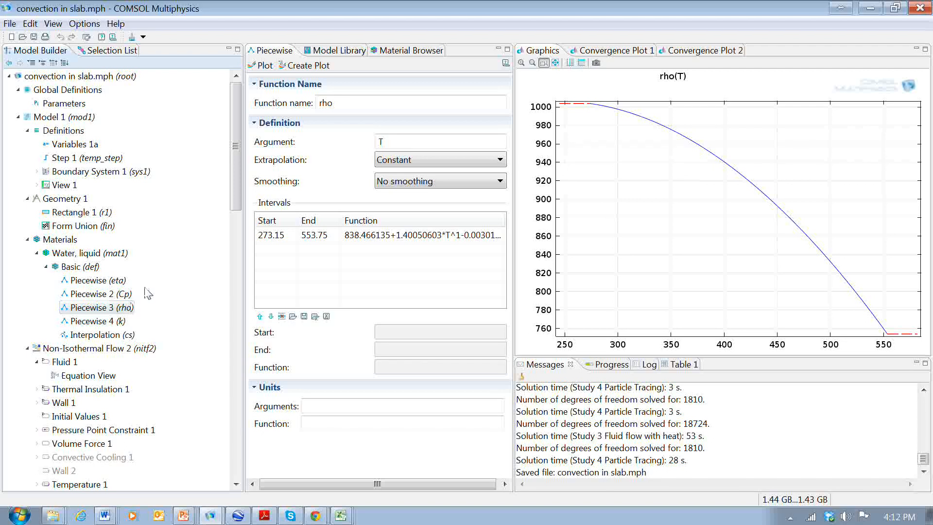
Step: Check the volume force expressions of Volume Force 1 together with their directions and units
left_click_drag(238, 184, 233, 240)
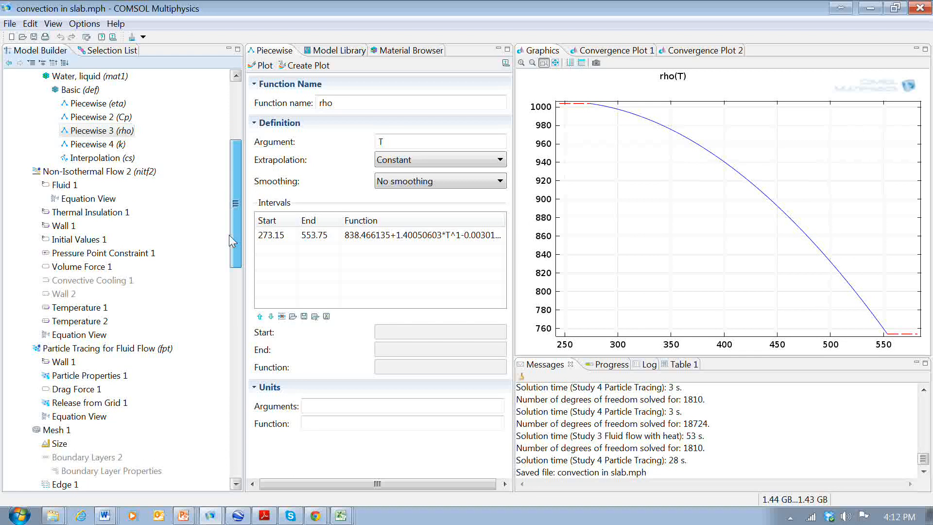
left_click(93, 268)
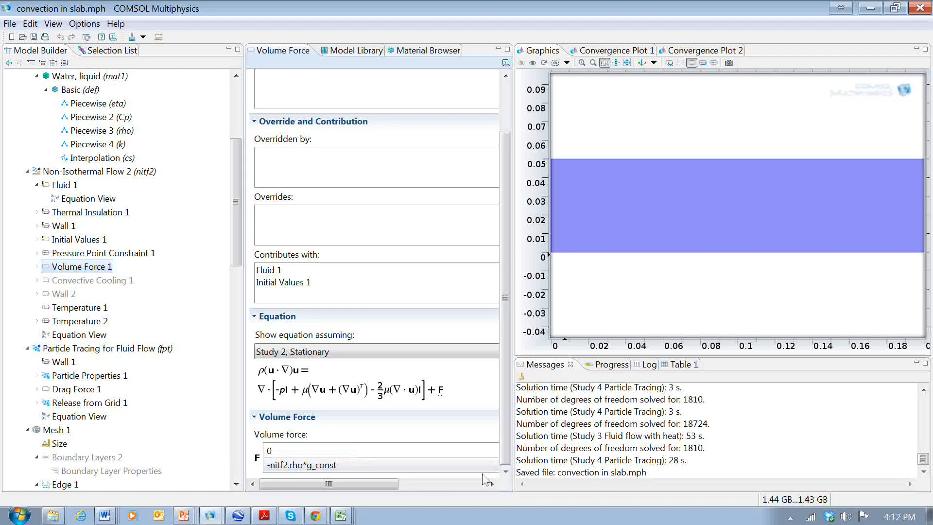
left_click_drag(386, 484, 470, 492)
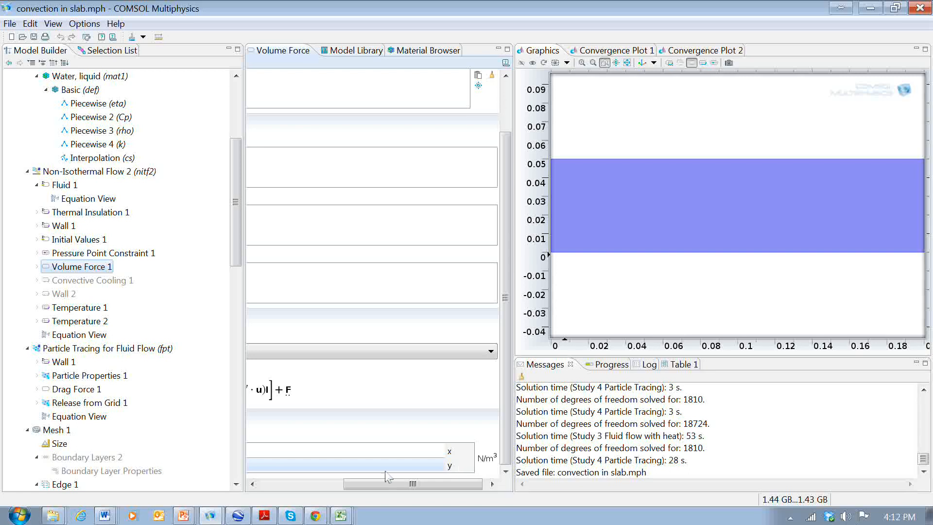
left_click_drag(416, 485, 284, 477)
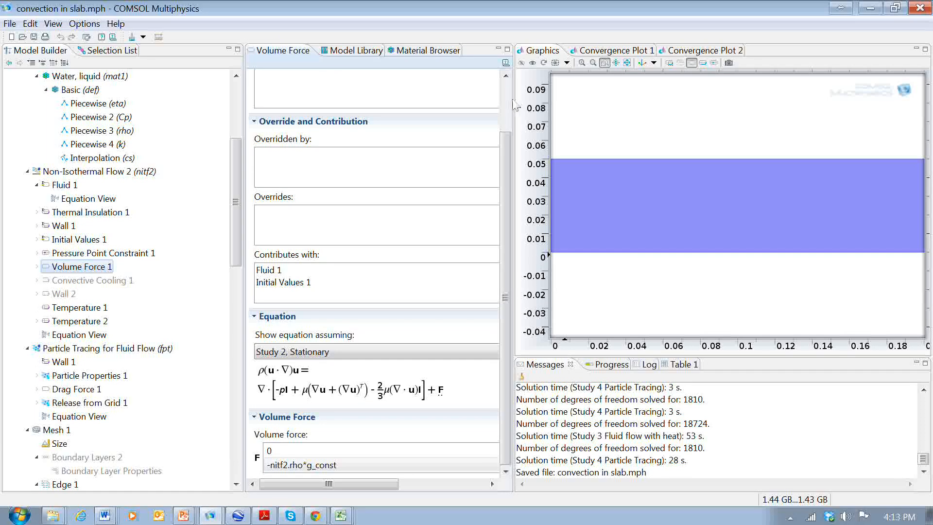
Step: Set Temperature 1 on the slab's upper boundary to 293[K]+del_T and Temperature 2 on the lower boundary to 293[K]
left_click_drag(514, 105, 384, 104)
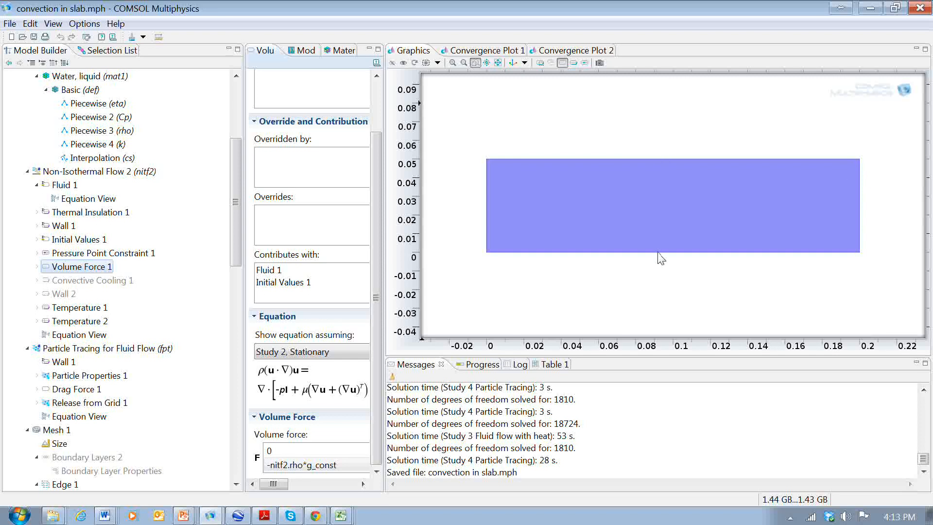
left_click(97, 309)
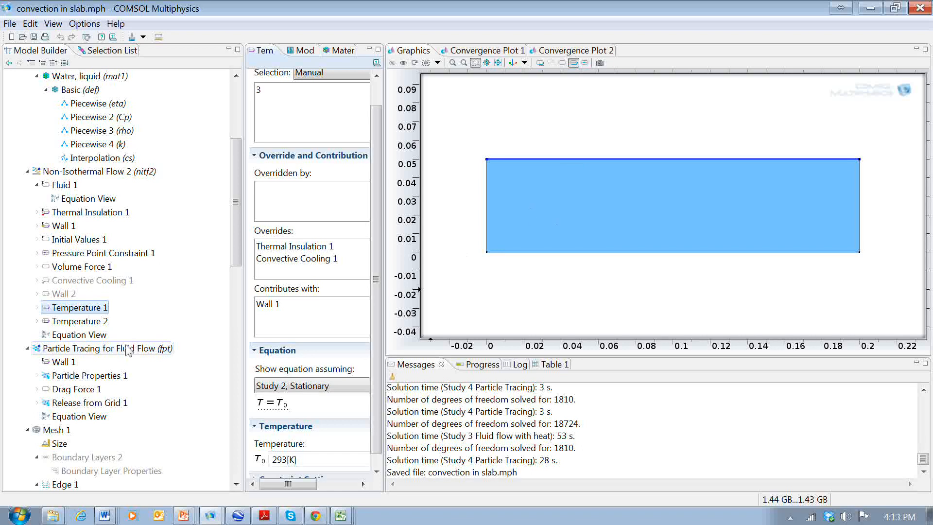
left_click(99, 324)
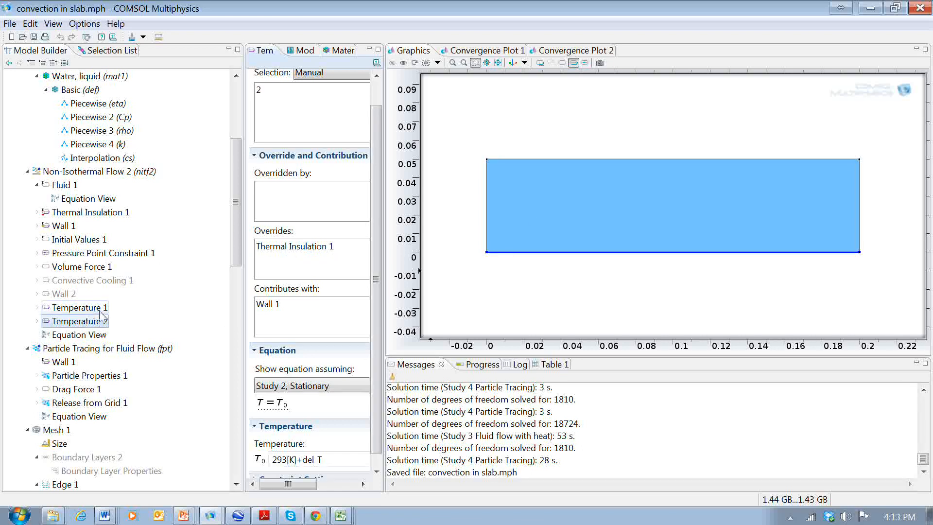
left_click(78, 307)
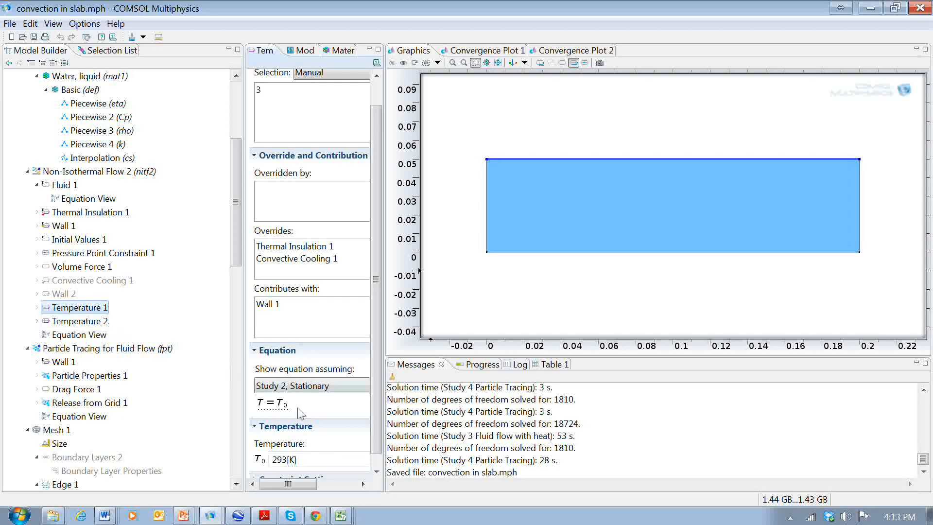
left_click(314, 461)
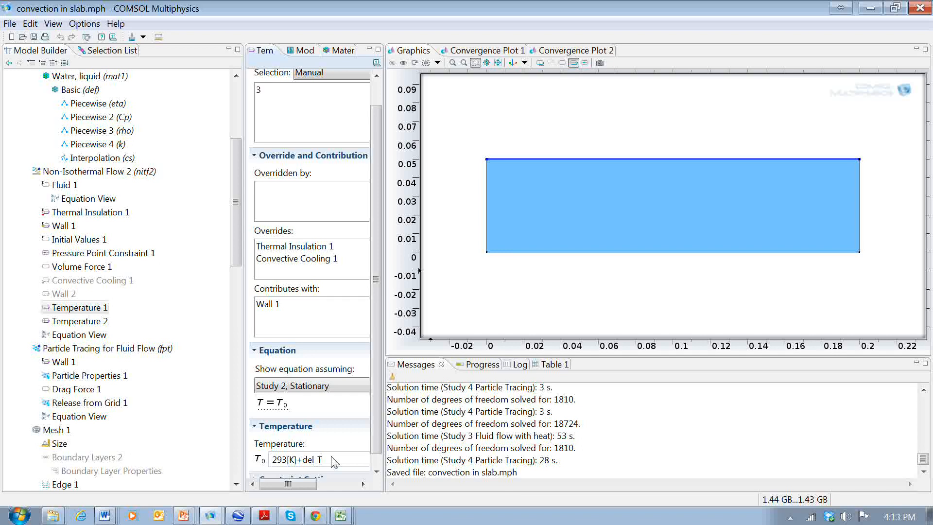
left_click(88, 321)
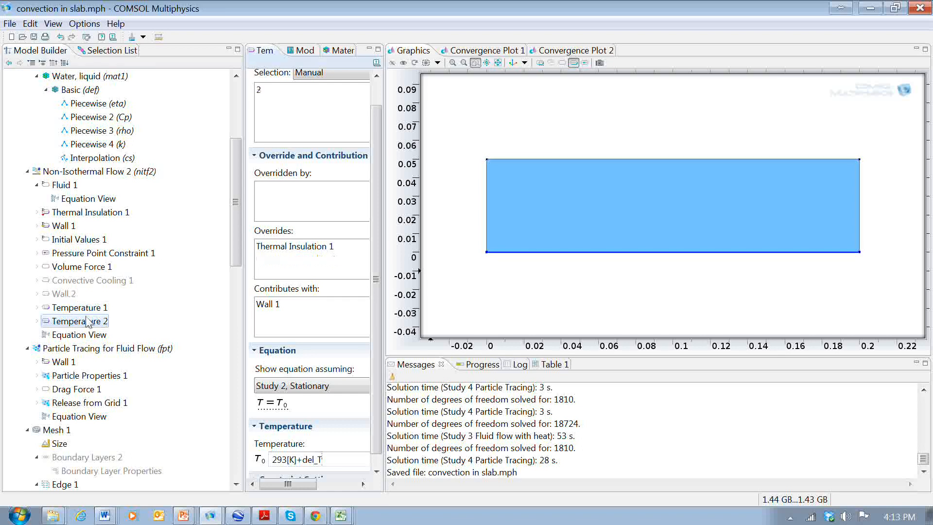
left_click(327, 460)
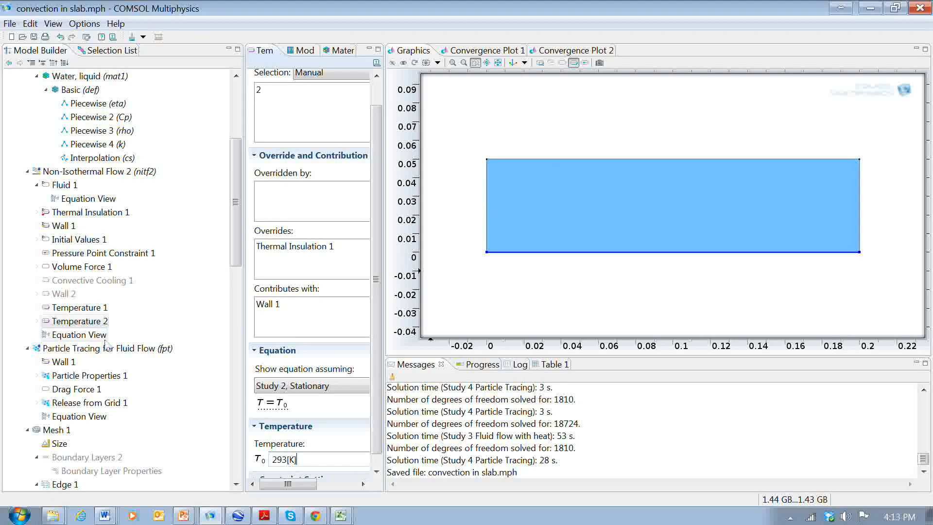
Step: Examine the initial temperature and the full initial pressure expression in Initial Values 1
left_click(86, 240)
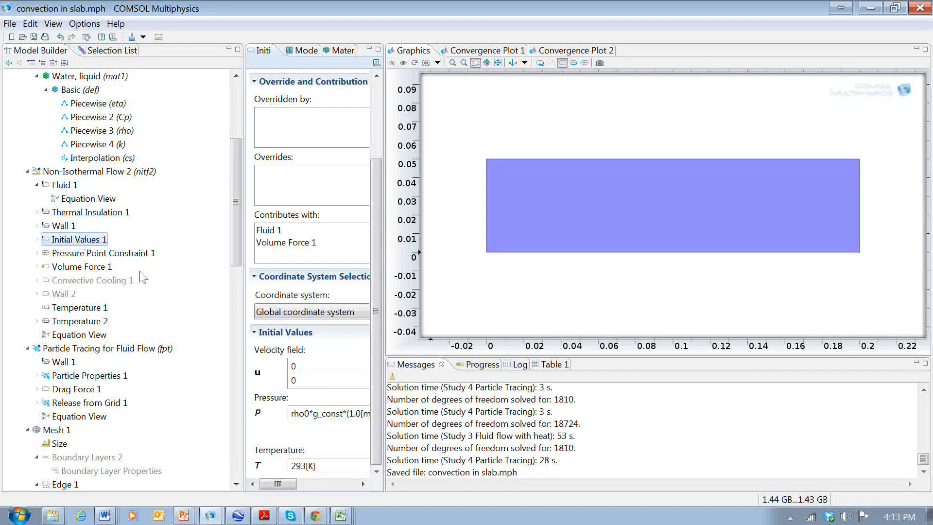
left_click(306, 465)
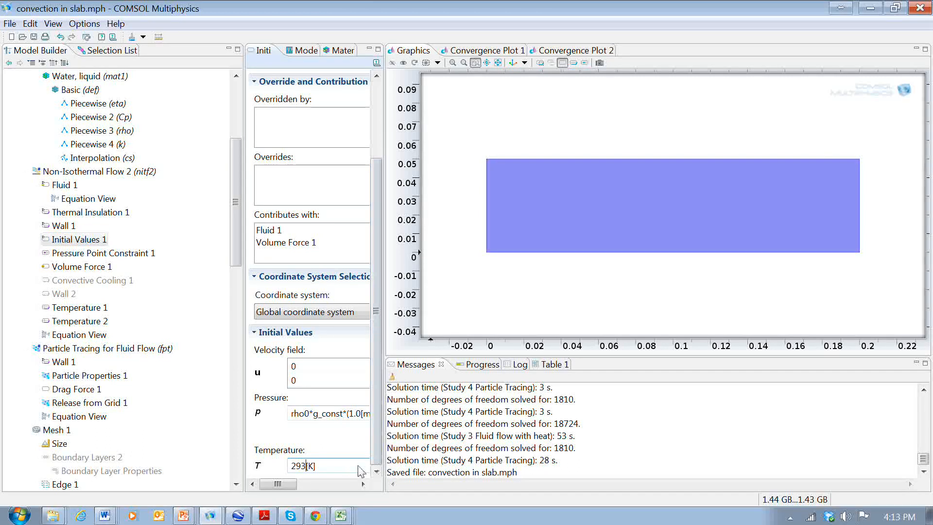
left_click_drag(384, 427, 500, 419)
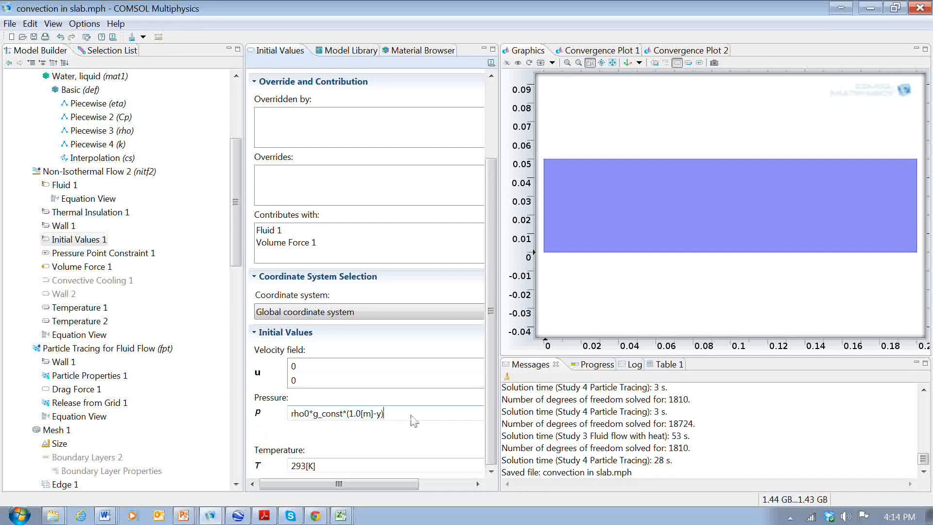
left_click_drag(411, 415, 291, 414)
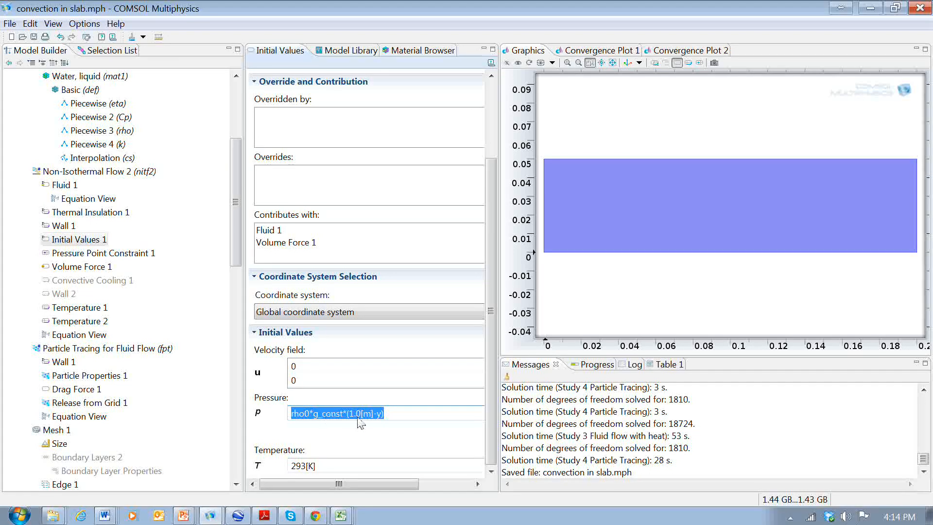
left_click(406, 415)
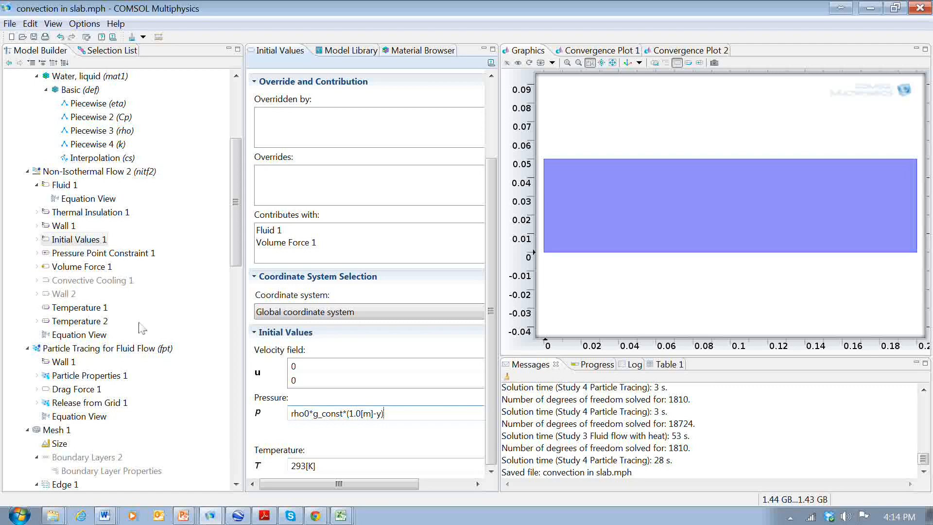
Step: Check the temperature expressions assigned to the slab's upper and lower boundaries in Temperature 1 and Temperature 2
left_click(97, 308)
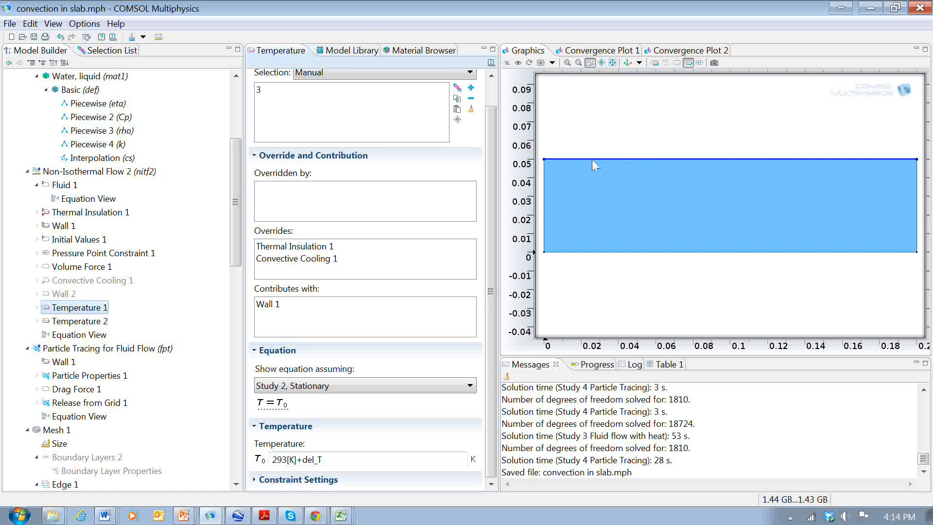
left_click(339, 459)
left_click_drag(339, 460, 298, 459)
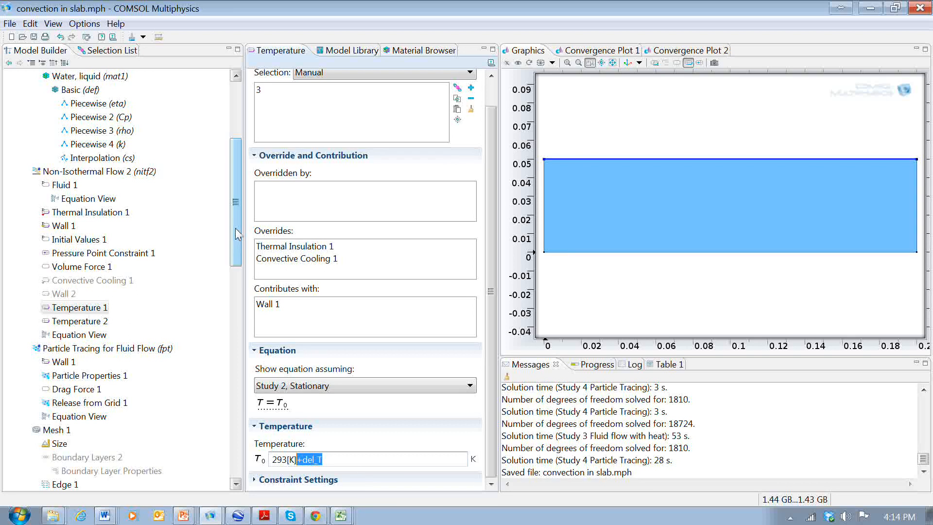
left_click_drag(237, 233, 237, 273)
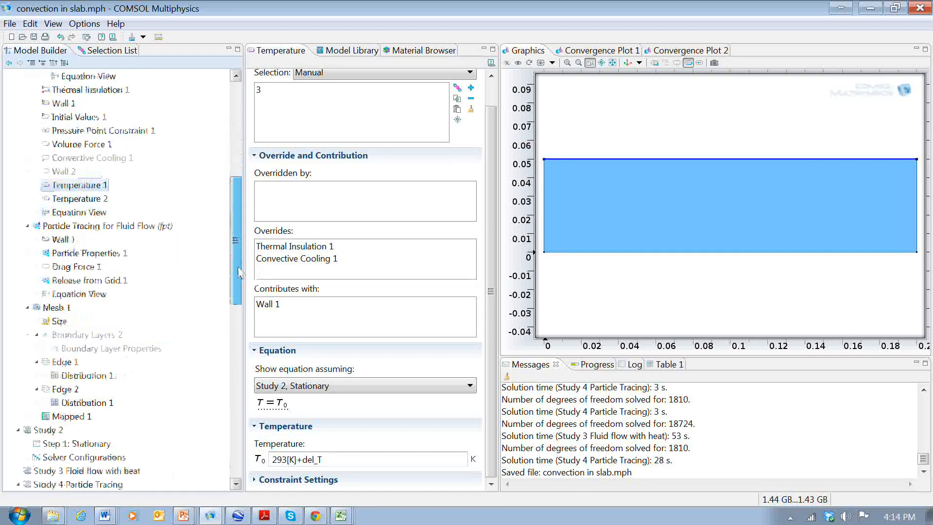
left_click(78, 198)
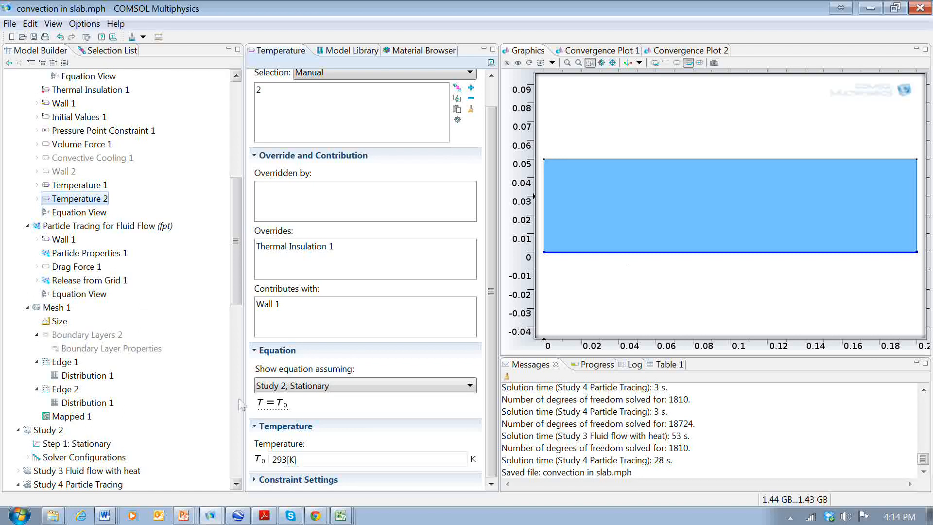
Step: Review the Particle Tracing for Fluid Flow interface, its Wall 1 boundaries, and the particle density and diameter in Particle Properties 1
left_click(112, 229)
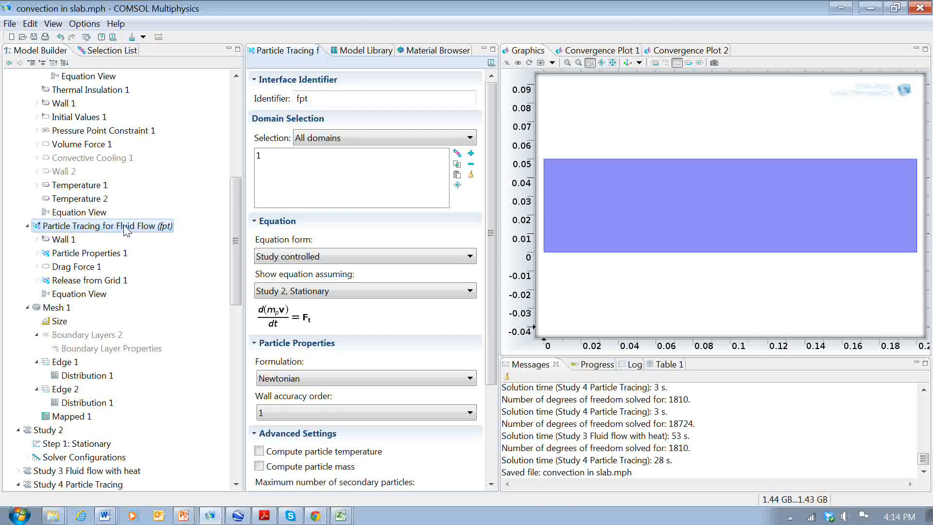
left_click(62, 242)
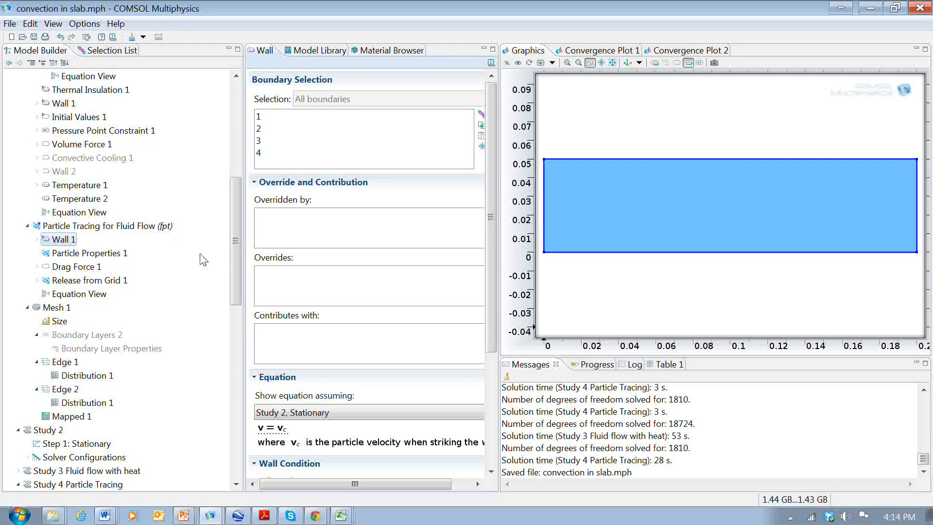
left_click(75, 258)
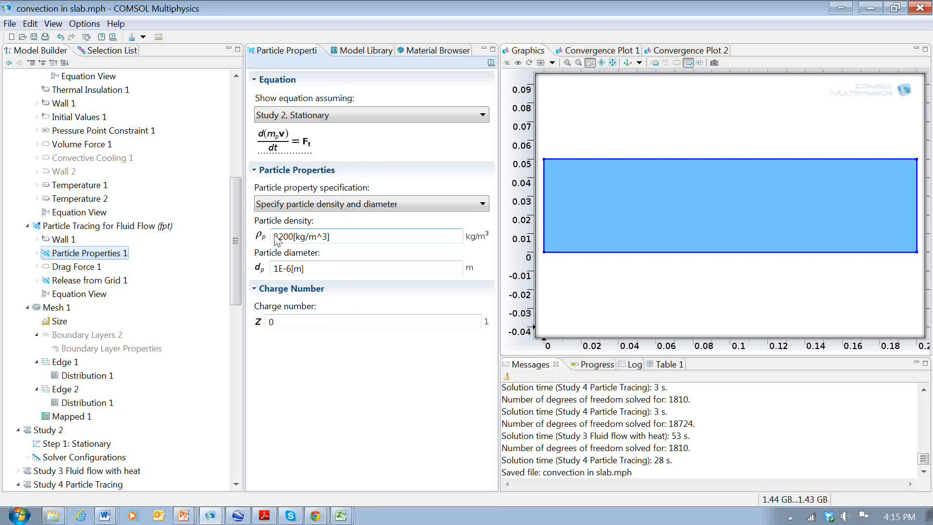
left_click(293, 236)
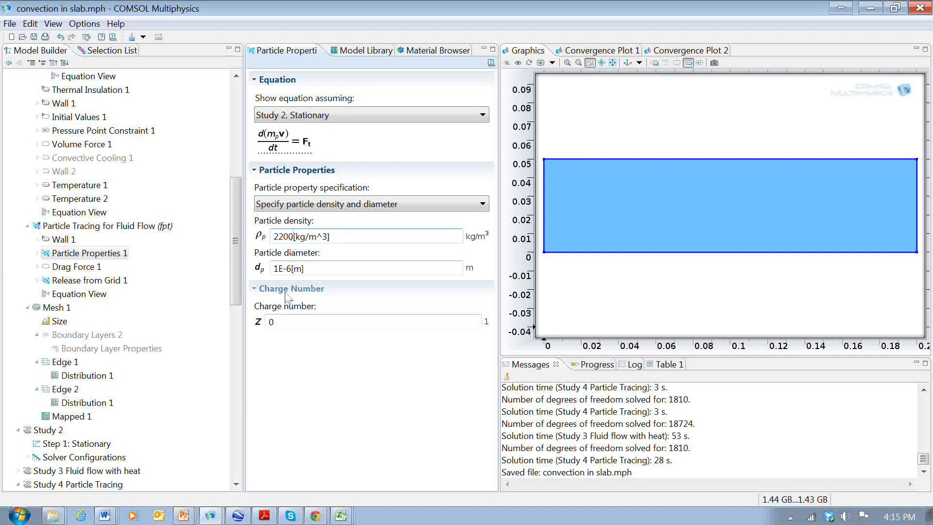
left_click_drag(271, 268, 287, 275)
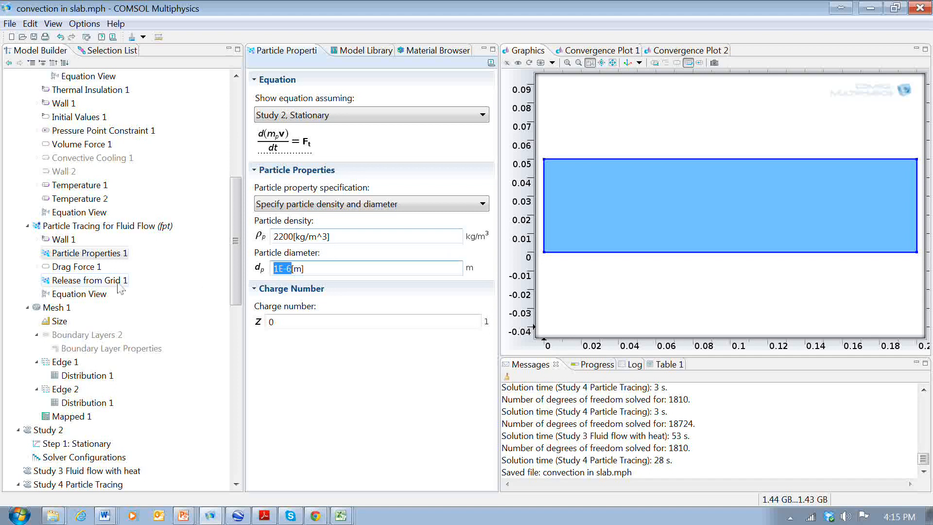
Step: Set the user-defined temperature in Drag Force 1 to 293[K]
left_click(168, 267)
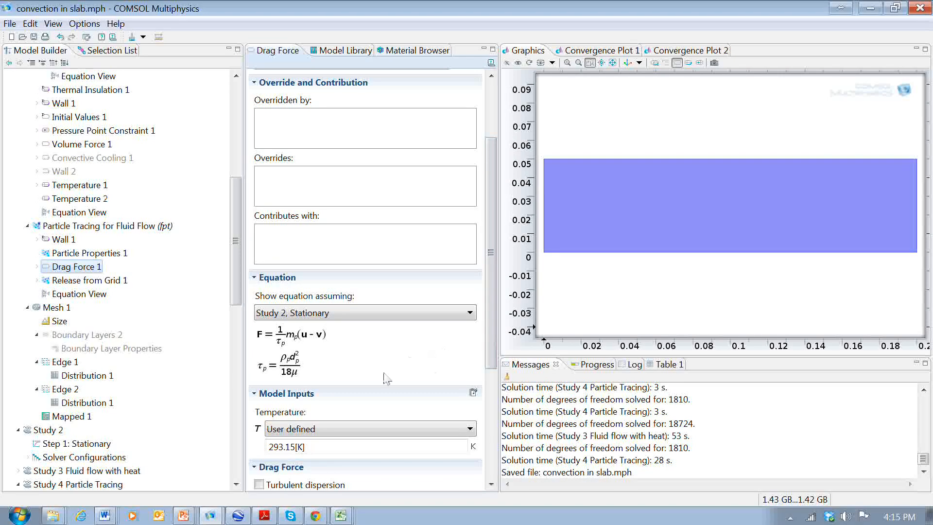
left_click(302, 448)
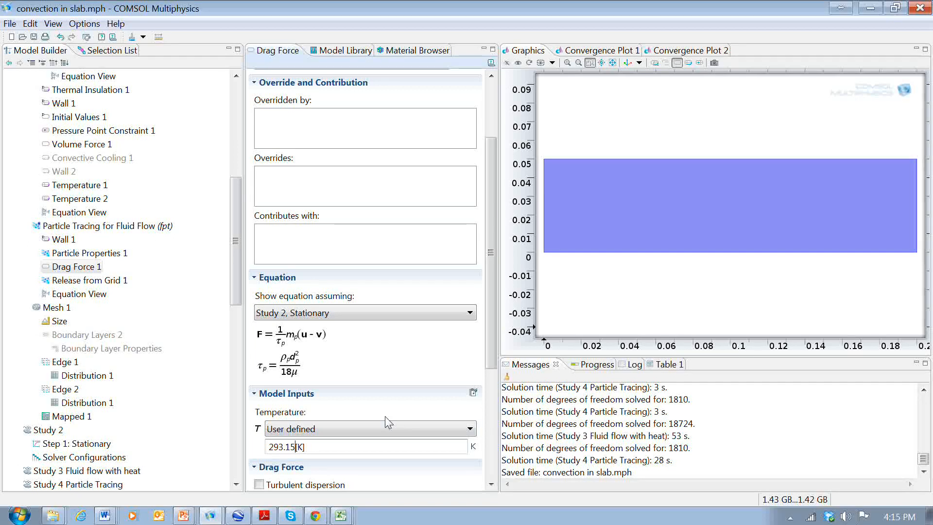
key("BackSpace")
key("BackSpace")
key("BackSpace")
Step: Switch the velocity field of Drag Force 1 to User defined and back to Velocity field (nitf2/fluid1)
left_click_drag(491, 319, 488, 449)
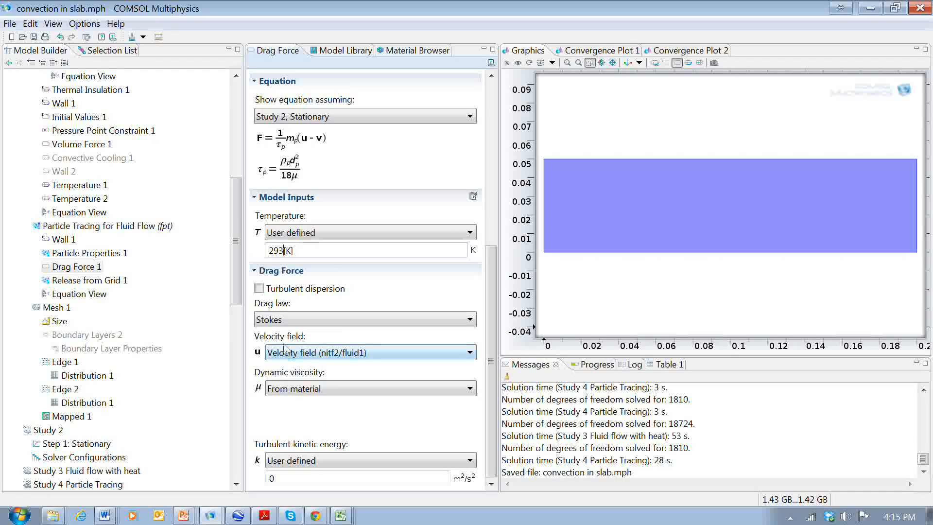
left_click(475, 358)
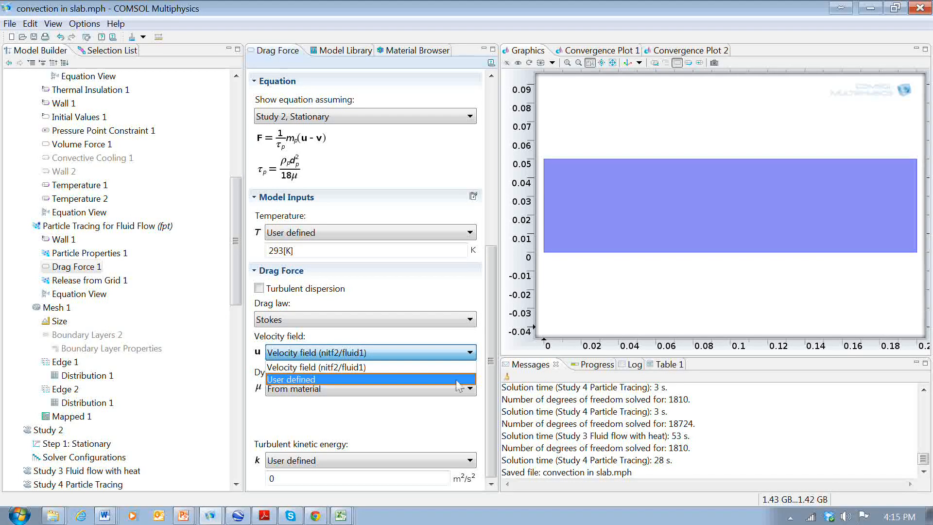
left_click(458, 380)
left_click(470, 352)
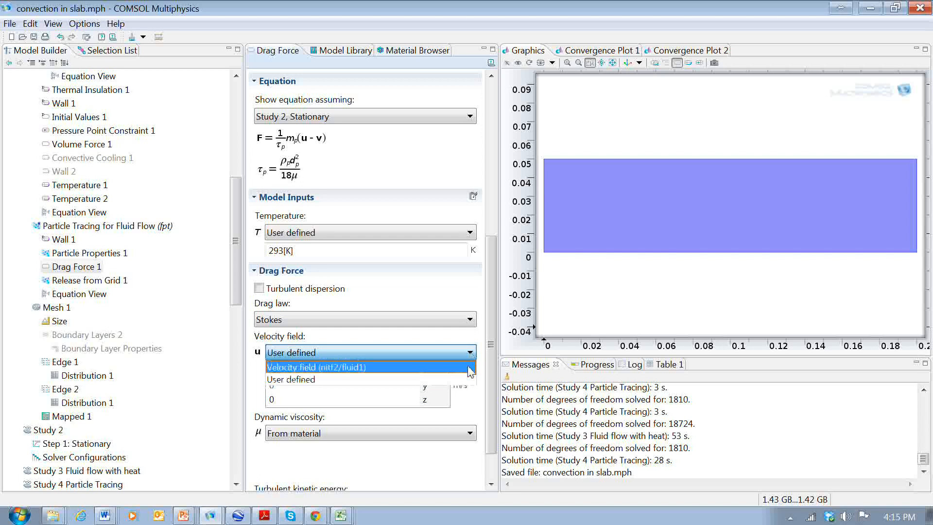
left_click(470, 371)
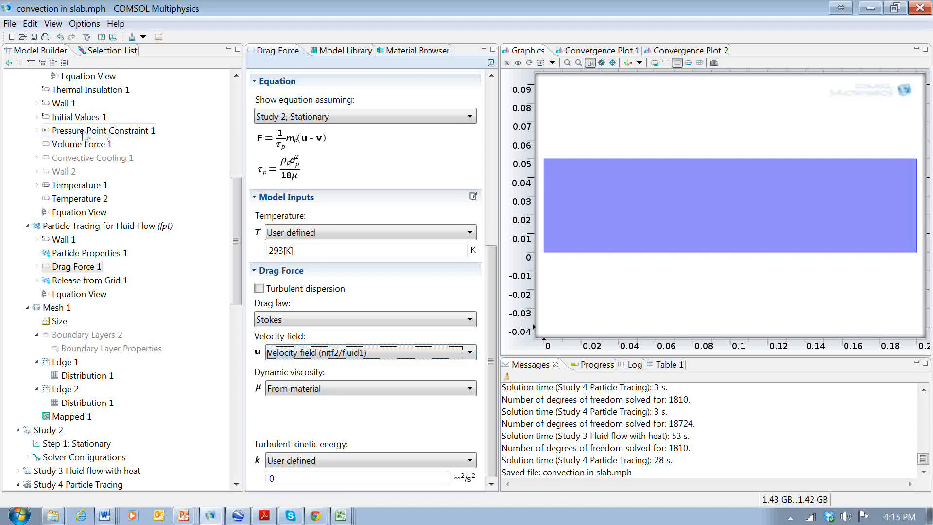
Step: Find the Non-Isothermal Flow 2 identifier and examine the release times, initial coordinates and initial velocity in Release from Grid 1
left_click_drag(236, 267, 245, 203)
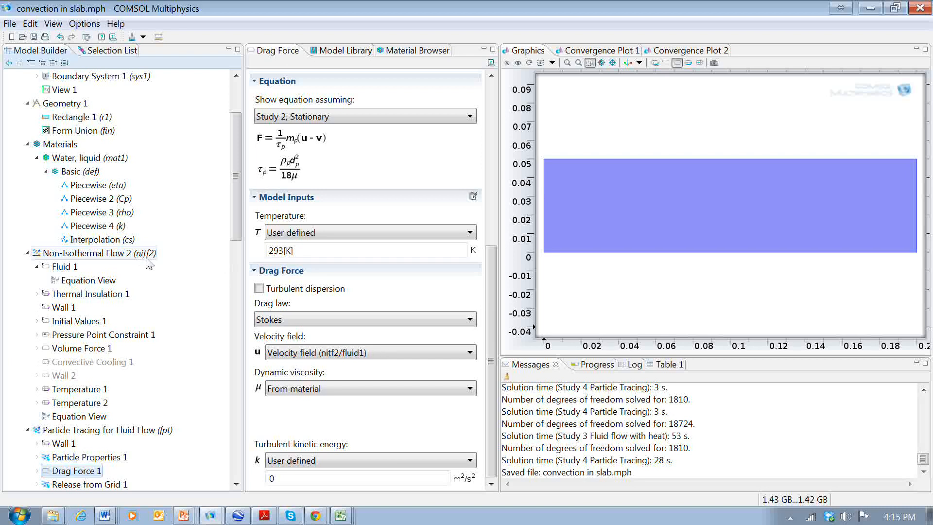
left_click_drag(236, 216, 236, 236)
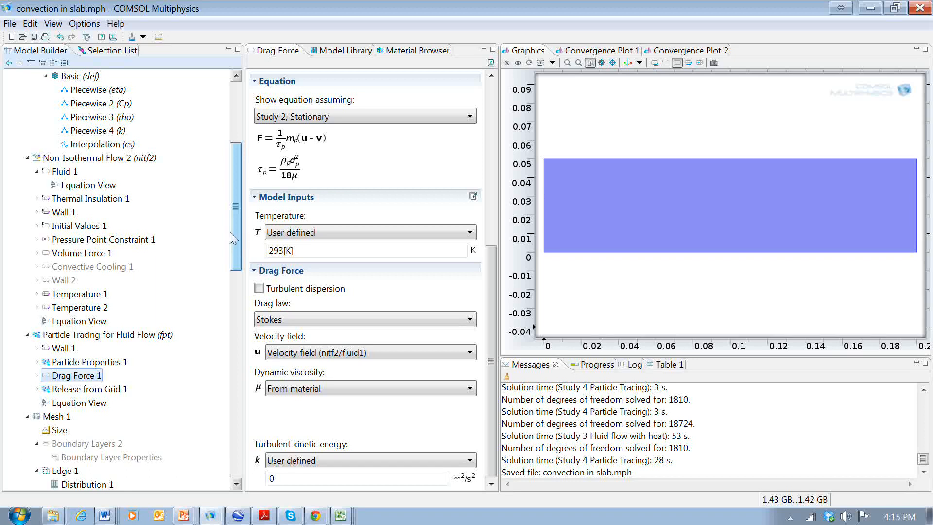
left_click_drag(236, 237, 235, 263)
left_click(101, 309)
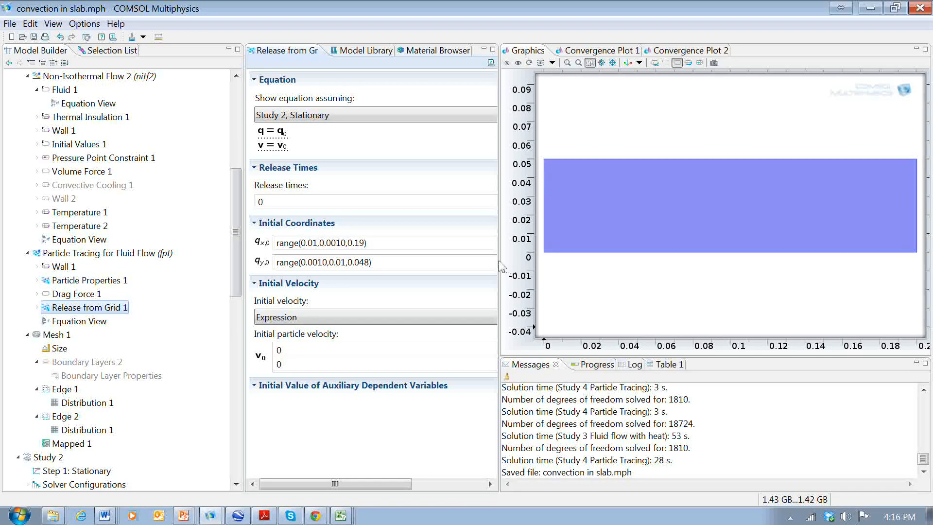
left_click_drag(500, 267, 610, 289)
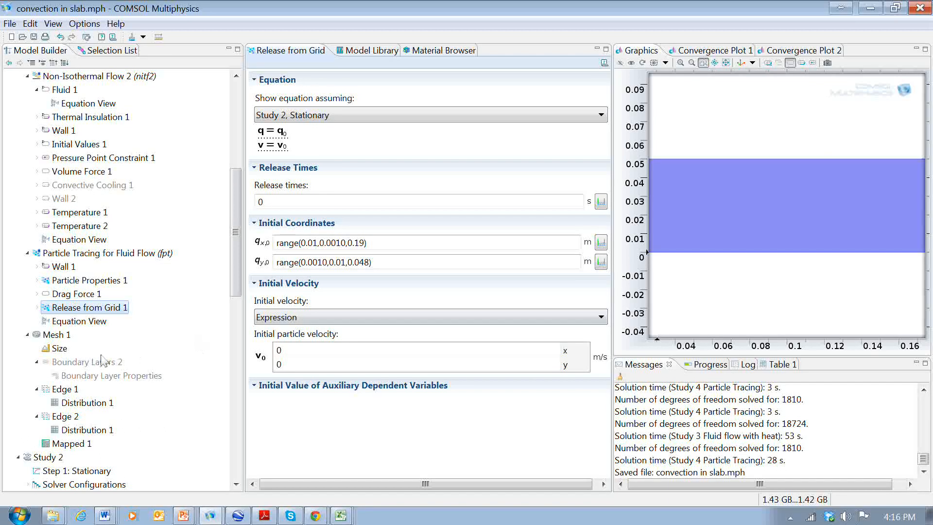
Step: Examine the mapped mesh of the whole slab and the element distributions on its vertical and horizontal edges
left_click(56, 335)
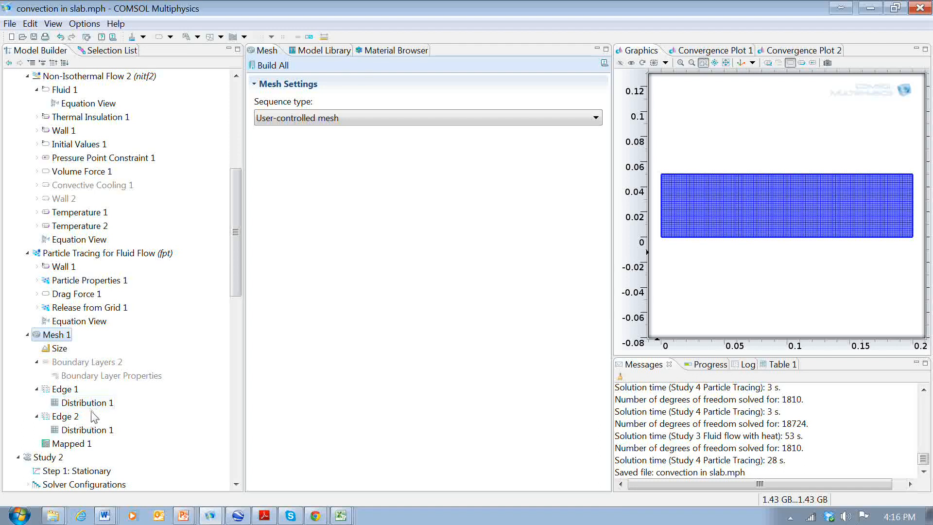
left_click(78, 444)
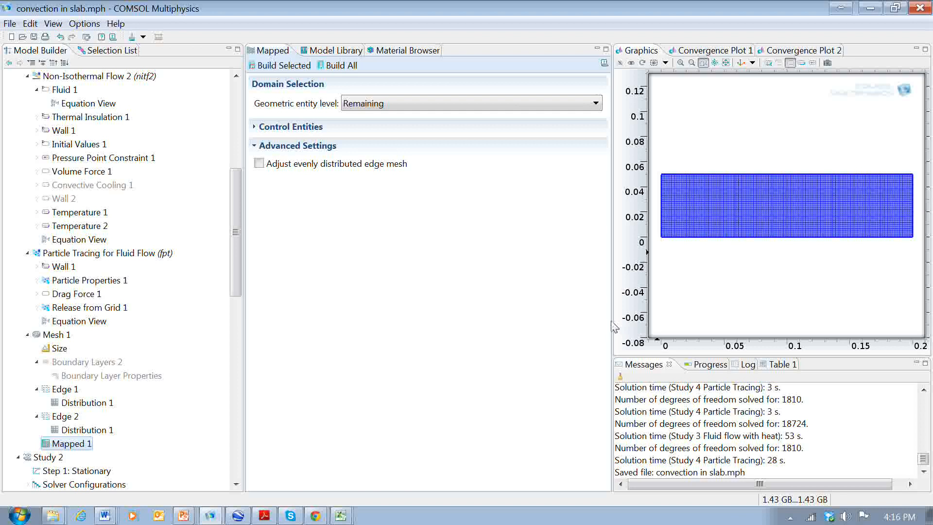
left_click_drag(613, 324, 365, 331)
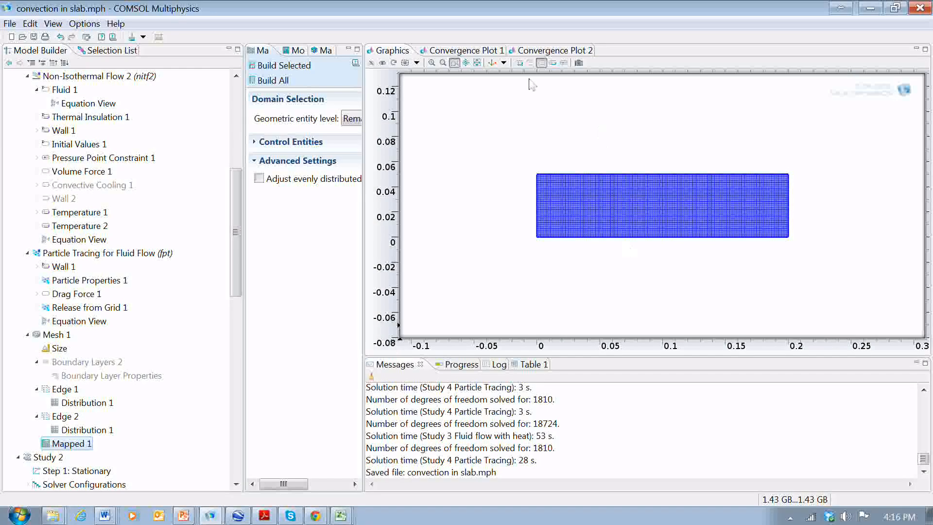
left_click(477, 62)
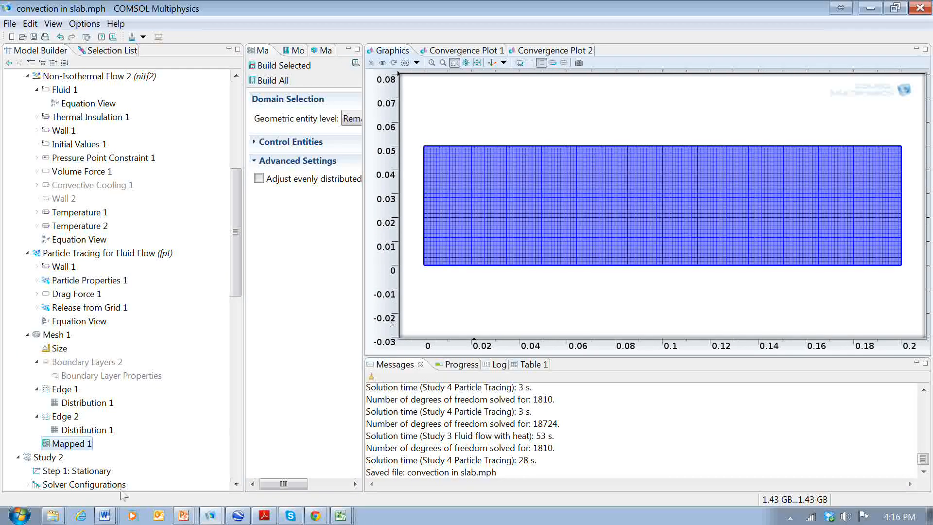
left_click(81, 403)
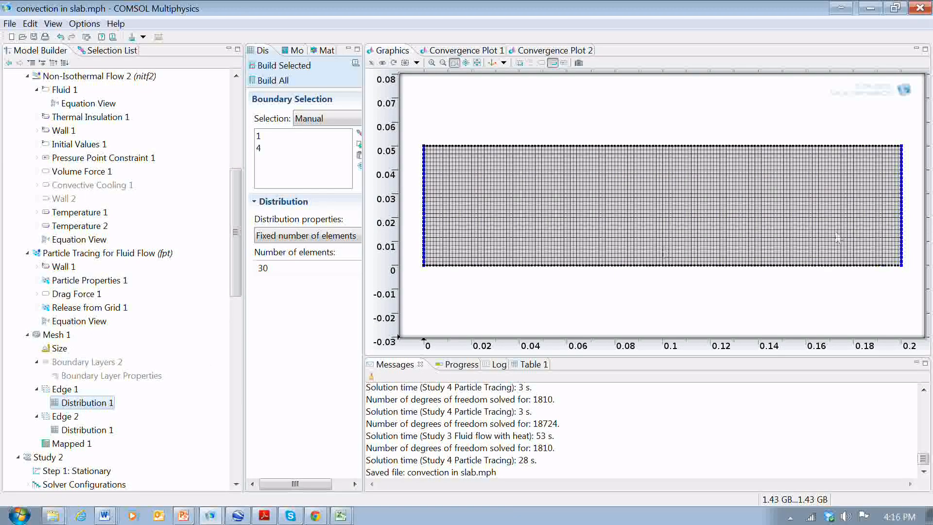
left_click(78, 429)
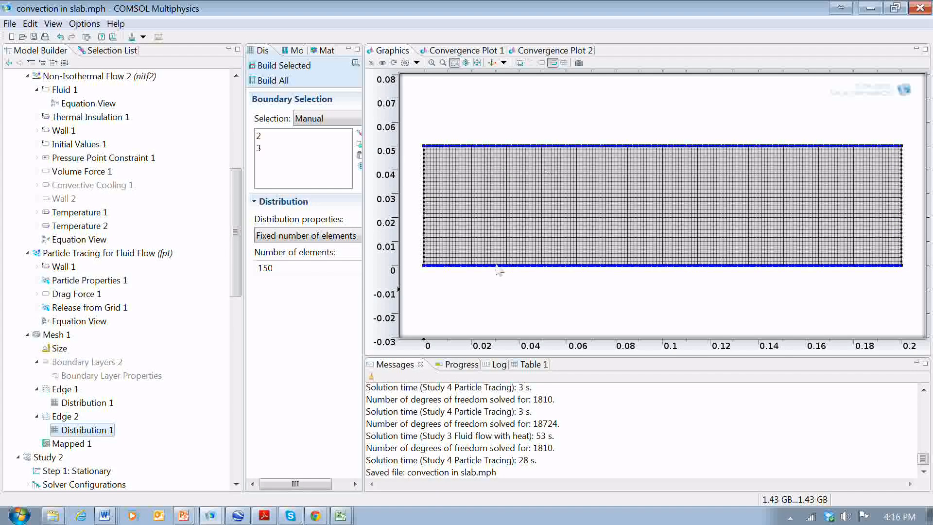
left_click(72, 443)
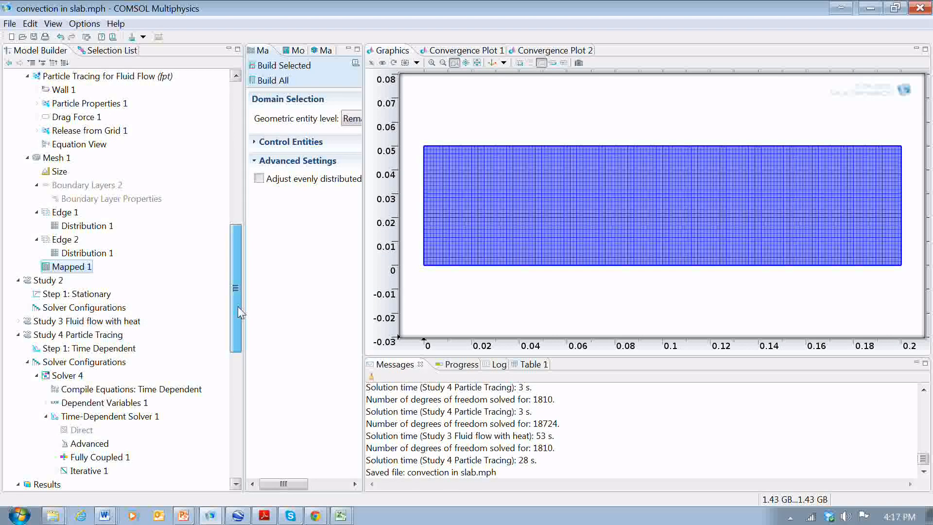
Step: Compute Study 3 Fluid flow with heat and inspect the surface settings of the velocity plot
left_click(77, 322)
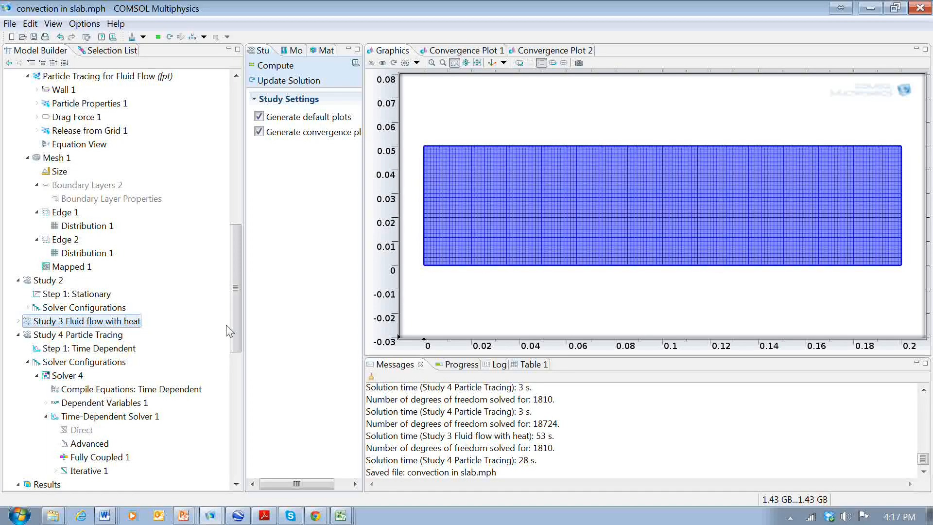
left_click(270, 69)
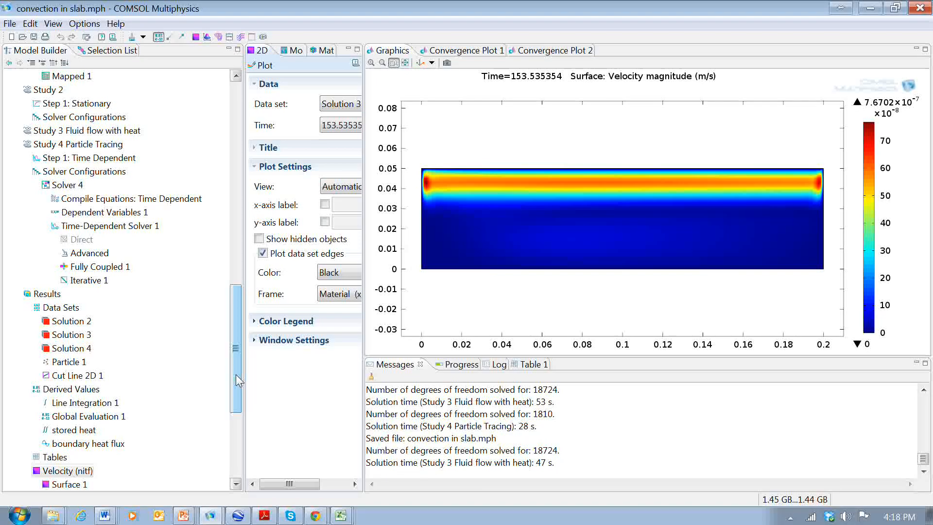
left_click_drag(235, 374, 235, 439)
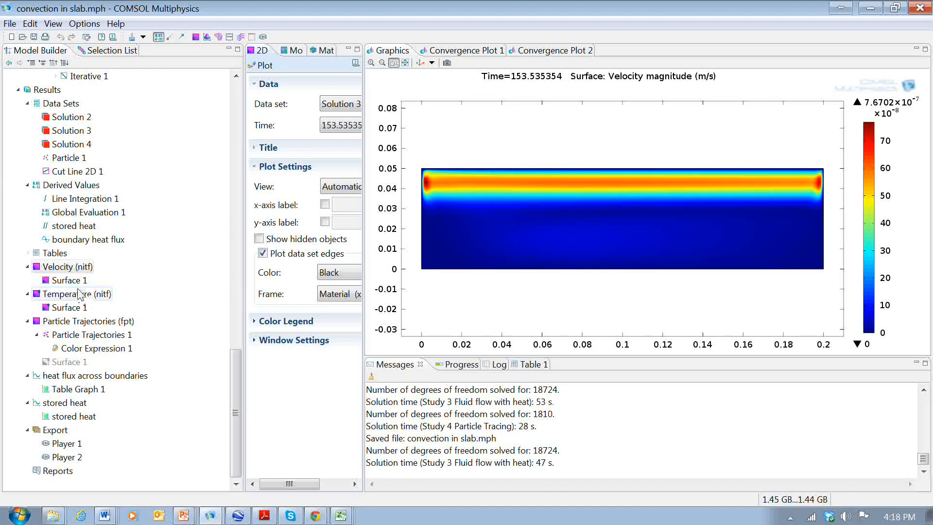
left_click(77, 281)
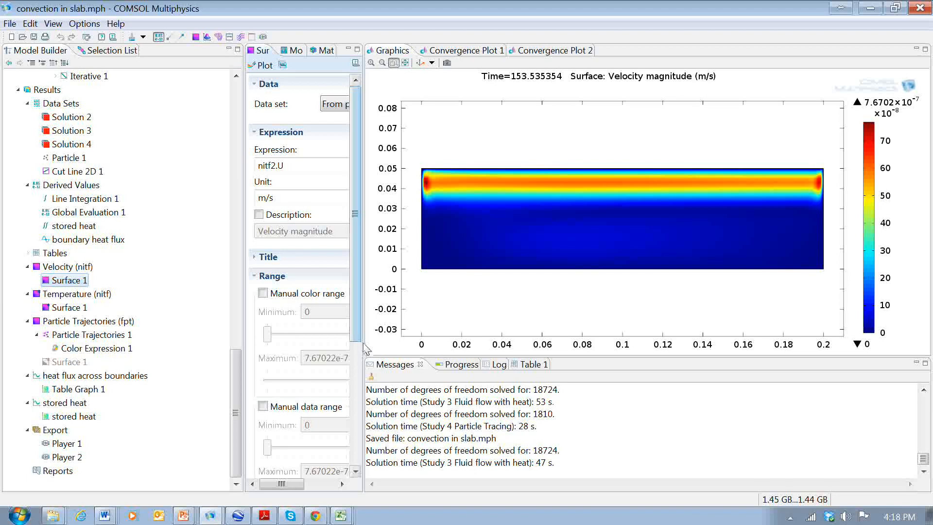
left_click_drag(363, 346, 472, 347)
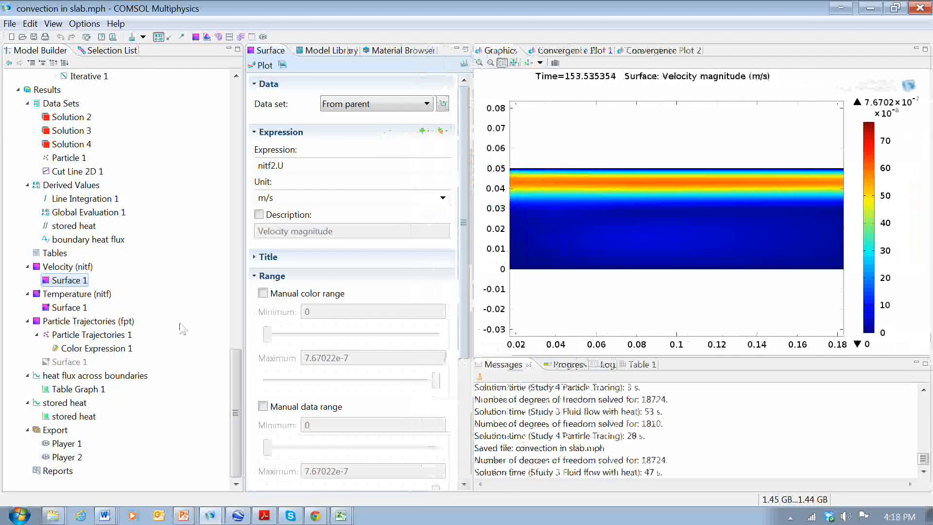
Step: Plot the temperature results and compare them with the velocity magnitude plot
left_click(77, 294)
left_click(265, 65)
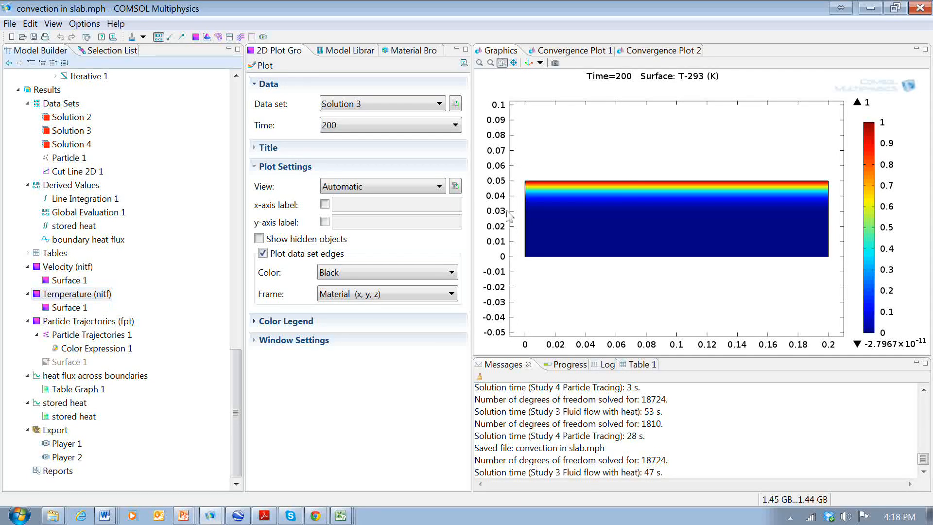
left_click(73, 268)
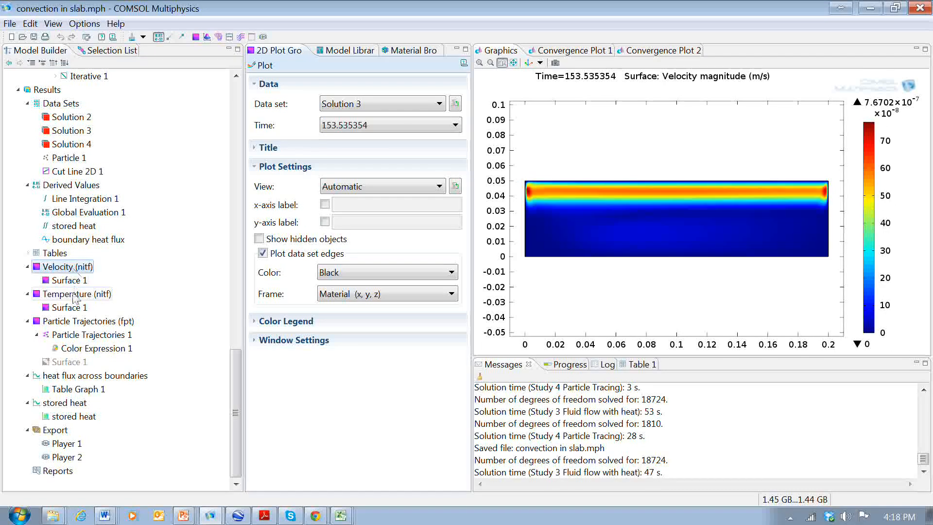
left_click(75, 294)
left_click(64, 267)
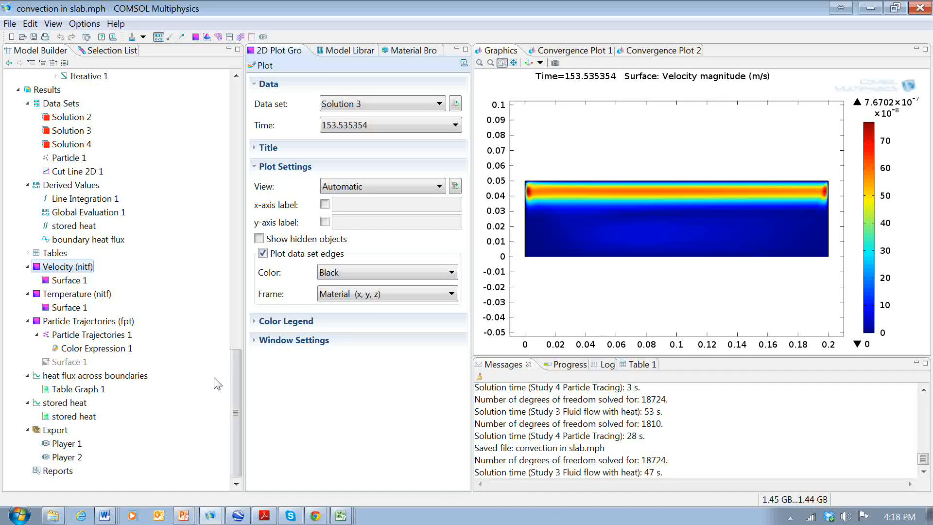
Step: Compute Study 4 Particle Tracing
left_click_drag(235, 415, 241, 316)
left_click(73, 239)
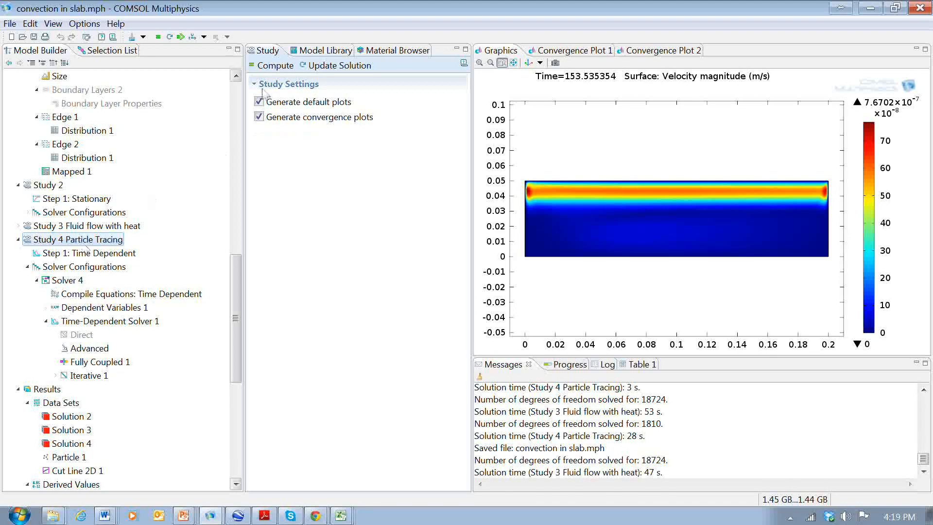
left_click(276, 66)
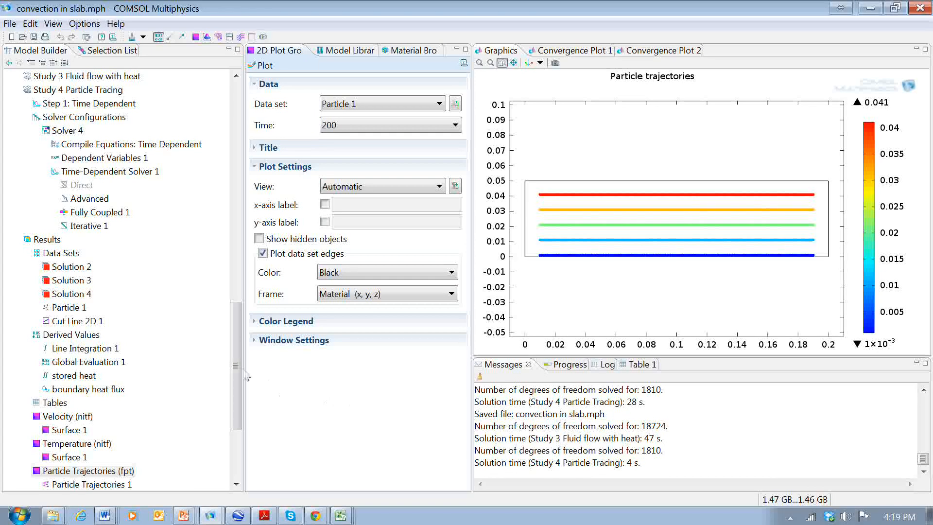
Step: Recheck the temperature, drag law and velocity field settings of Drag Force 1
left_click_drag(235, 370, 236, 247)
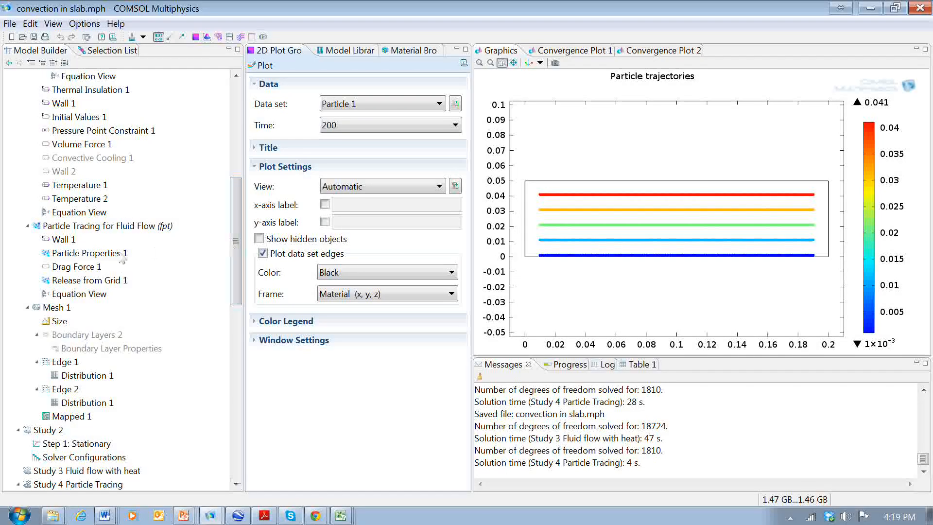
left_click(76, 266)
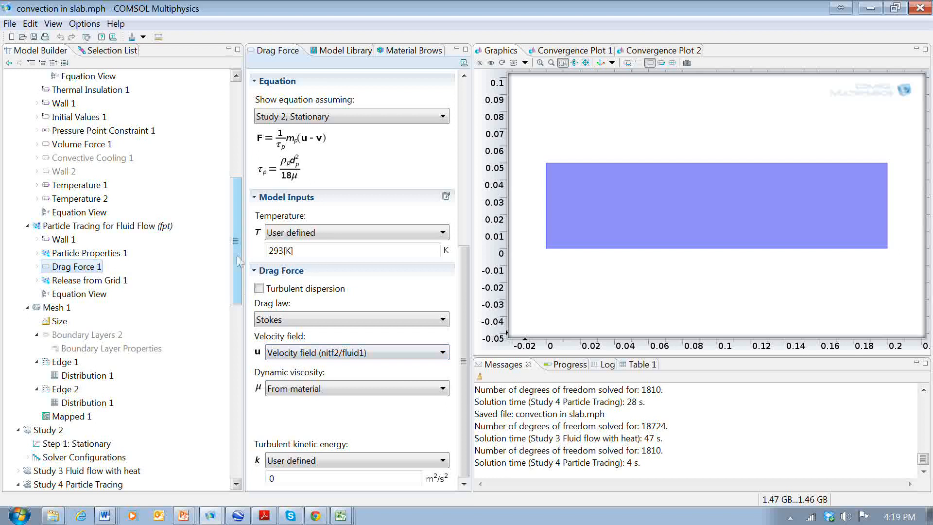
scroll(232, 311, "down", 5)
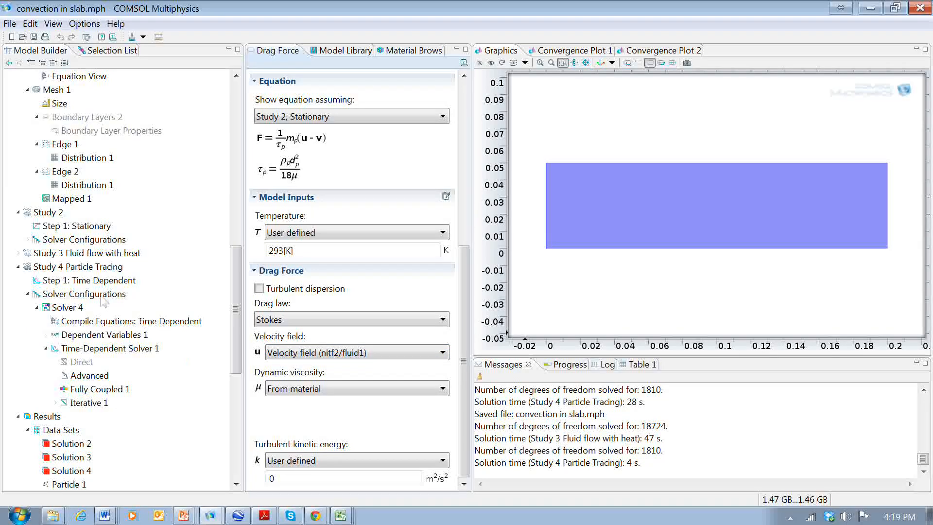
Step: Review the time range, solved physics and dependent-variable settings of the Time Dependent step in Study 4 Particle Tracing
left_click(116, 267)
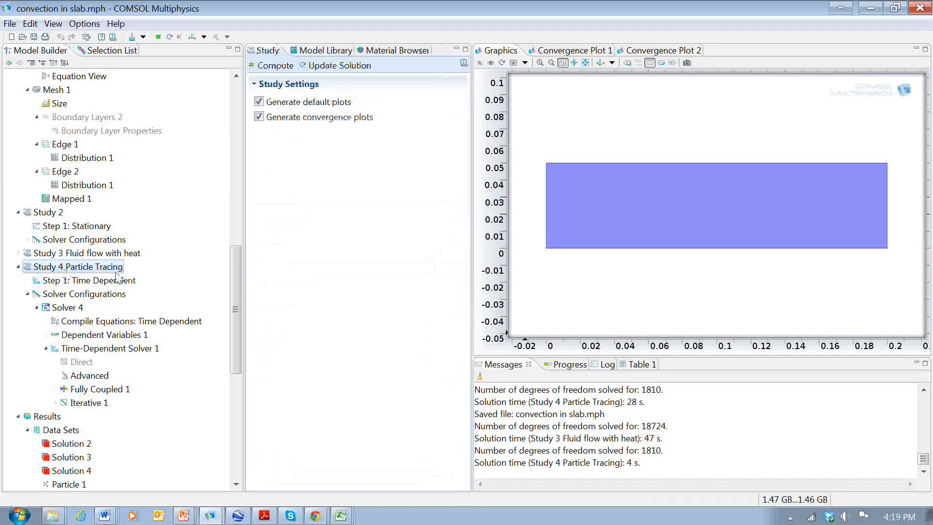
left_click(59, 280)
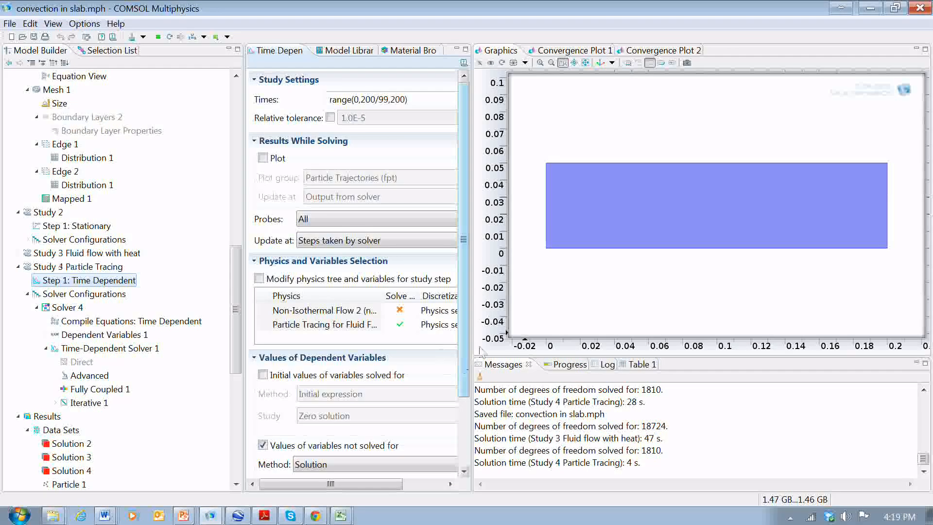
left_click_drag(474, 350, 631, 352)
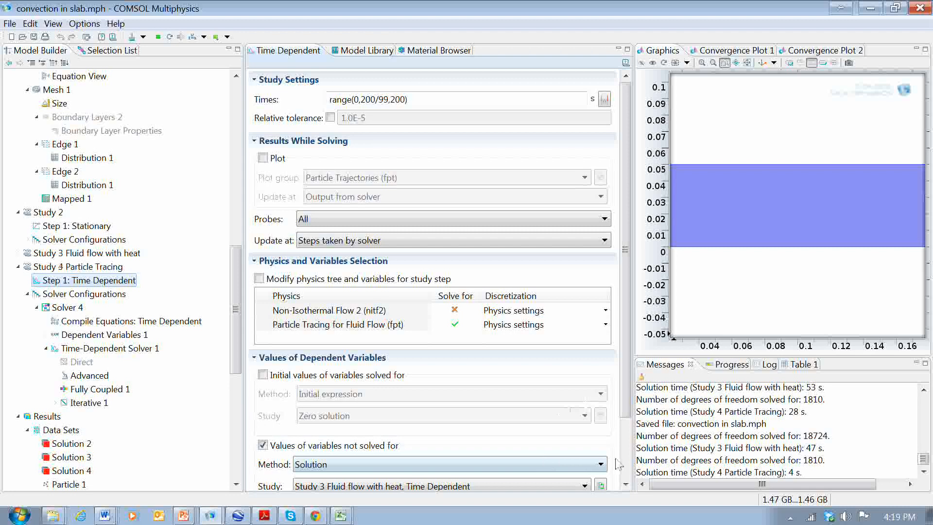
scroll(370, 451, "down", 2)
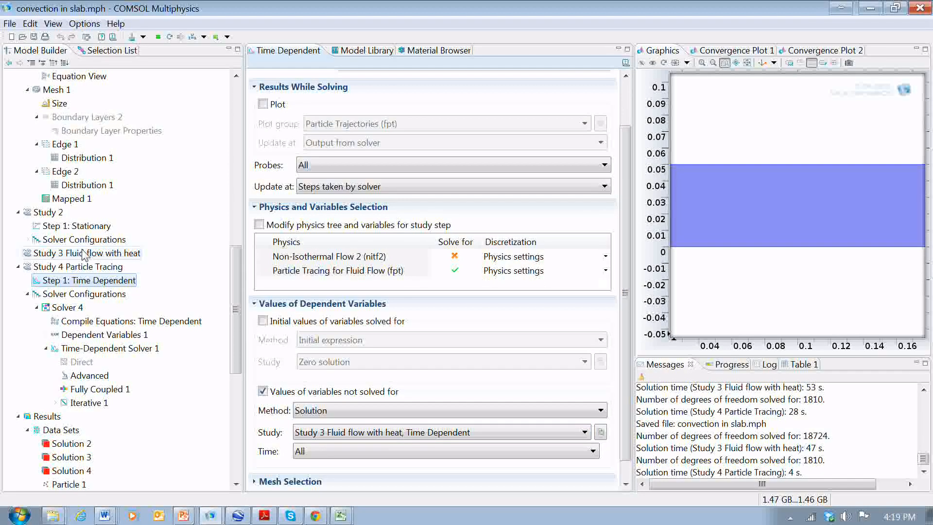
Step: Show the Particle Trajectories plot and examine the expression that colors the trajectories
left_click_drag(236, 323, 254, 443)
left_click(91, 322)
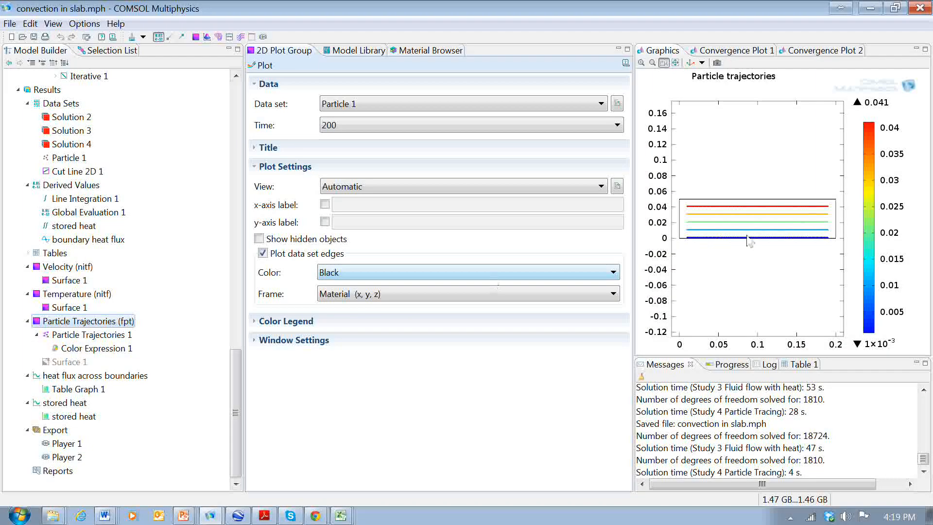
left_click_drag(635, 354, 519, 356)
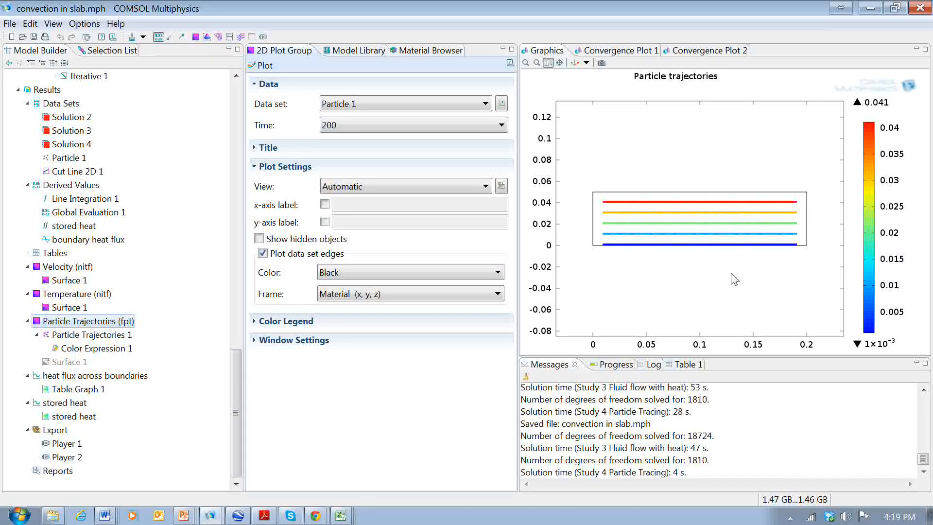
left_click(89, 348)
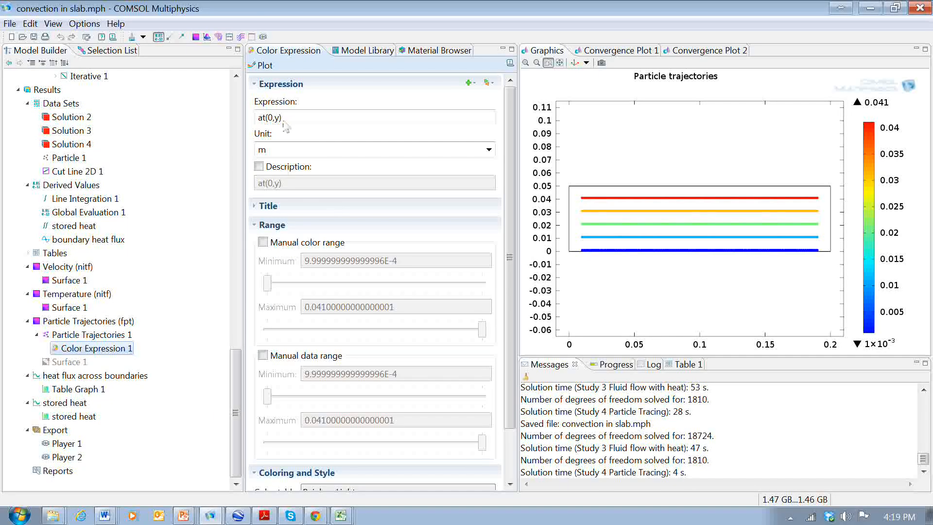
left_click(257, 118)
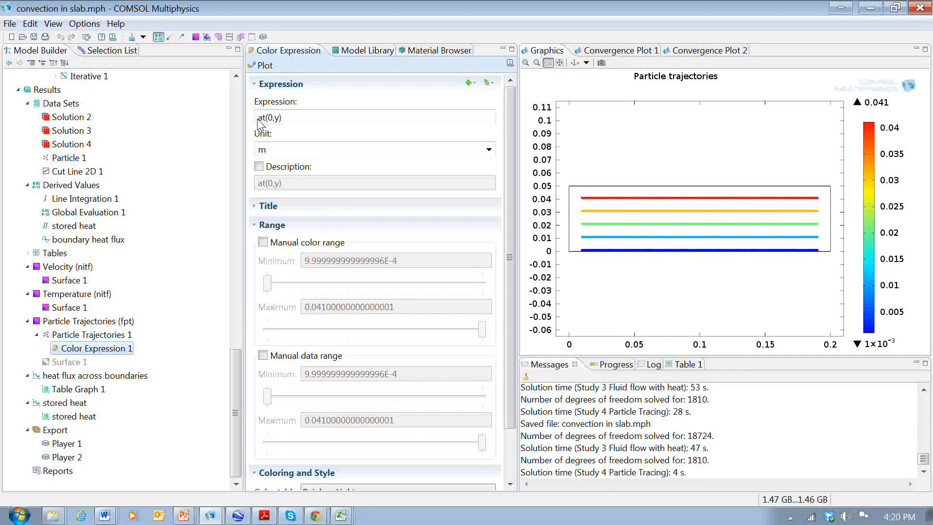
triple_click(291, 120)
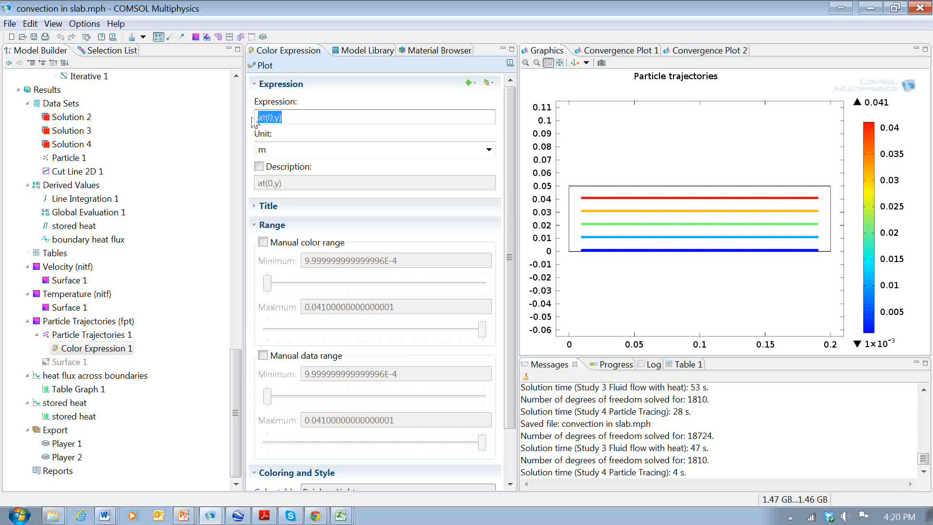
left_click(296, 121)
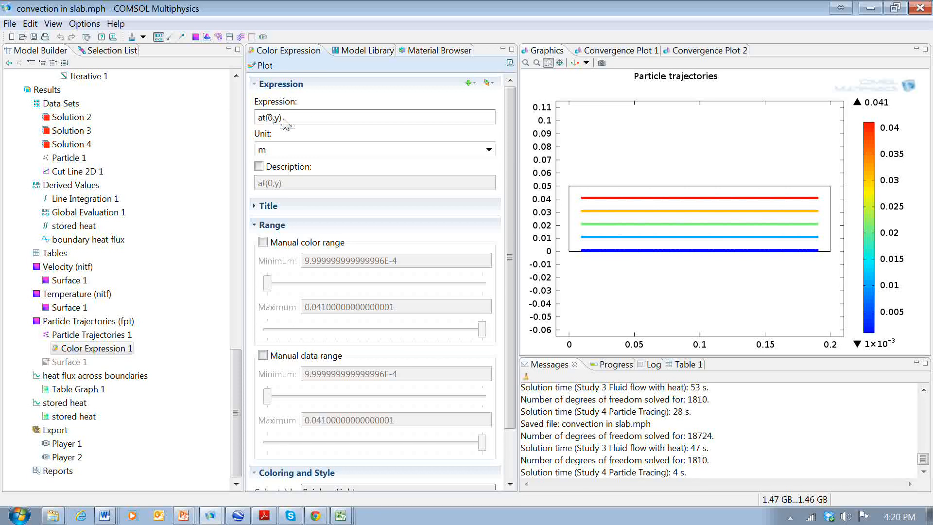
left_click_drag(288, 125, 255, 120)
left_click(312, 125)
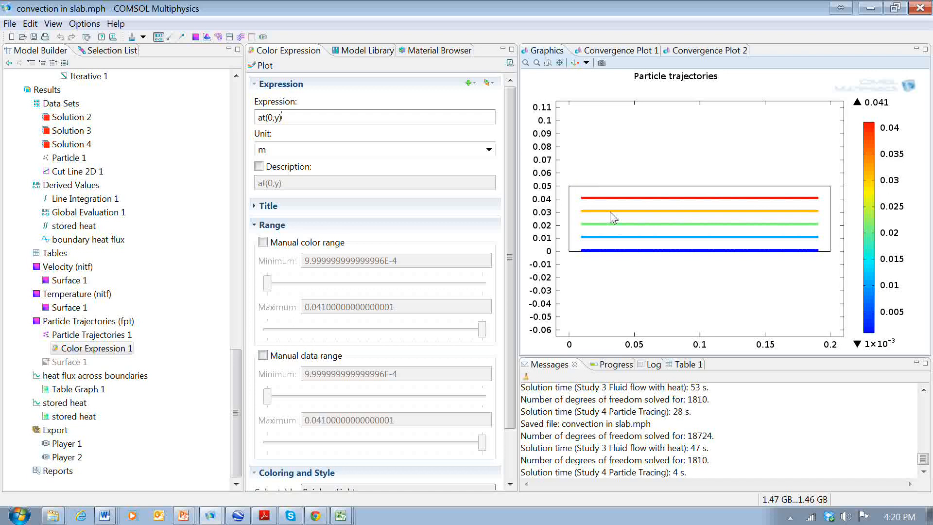
Step: Inspect the start of the uppermost particle row up close and return to a view of the whole slab
left_click(548, 62)
left_click_drag(575, 185, 601, 209)
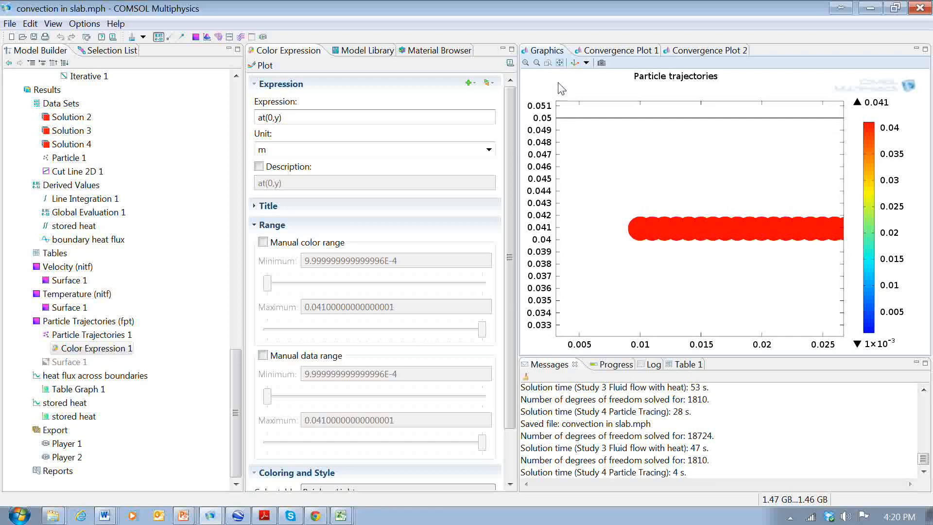
left_click(537, 63)
left_click(537, 63)
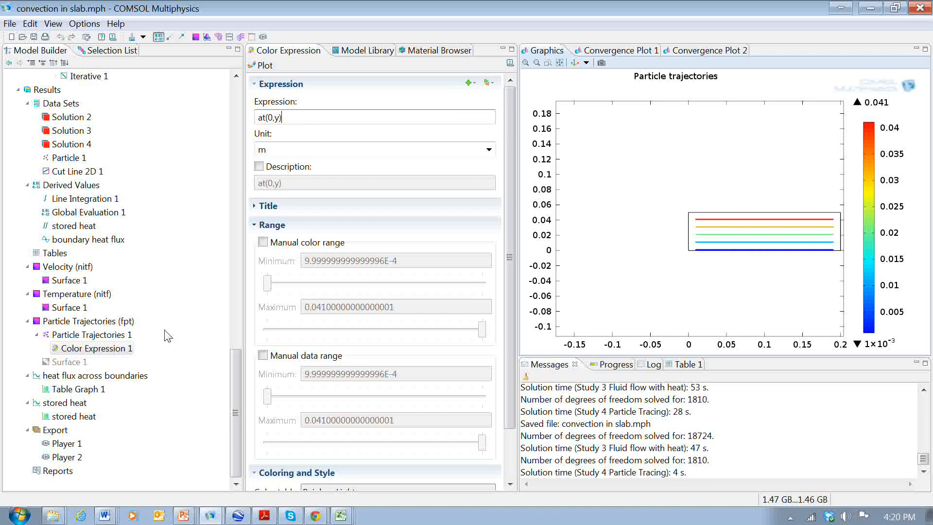
Step: Plot the particle trajectories at time 2.020202 and fit the whole slab in the view
left_click(77, 334)
left_click(81, 320)
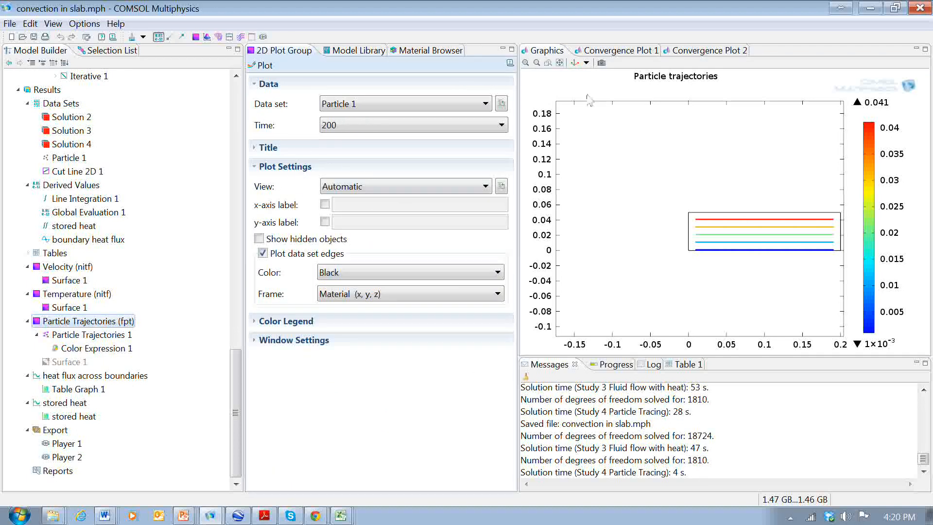
left_click(501, 125)
left_click_drag(502, 268, 510, 146)
left_click(340, 152)
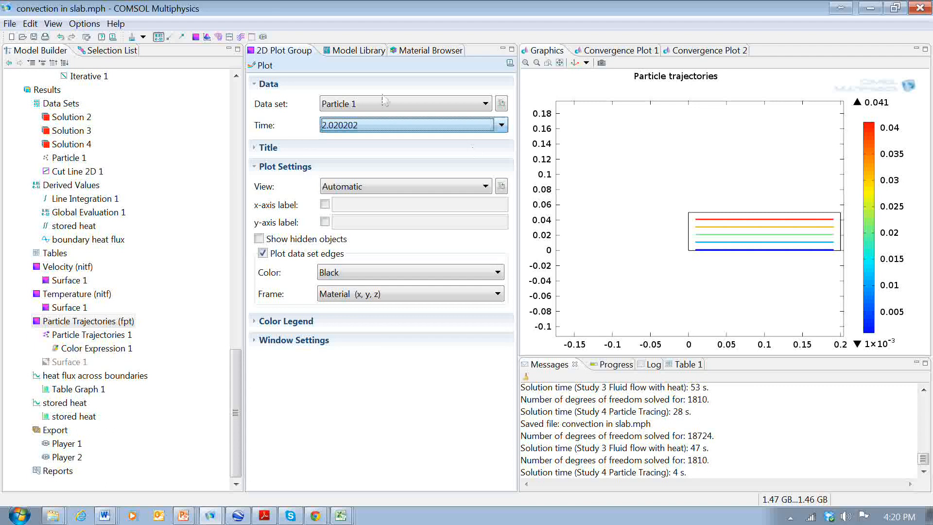
left_click(263, 65)
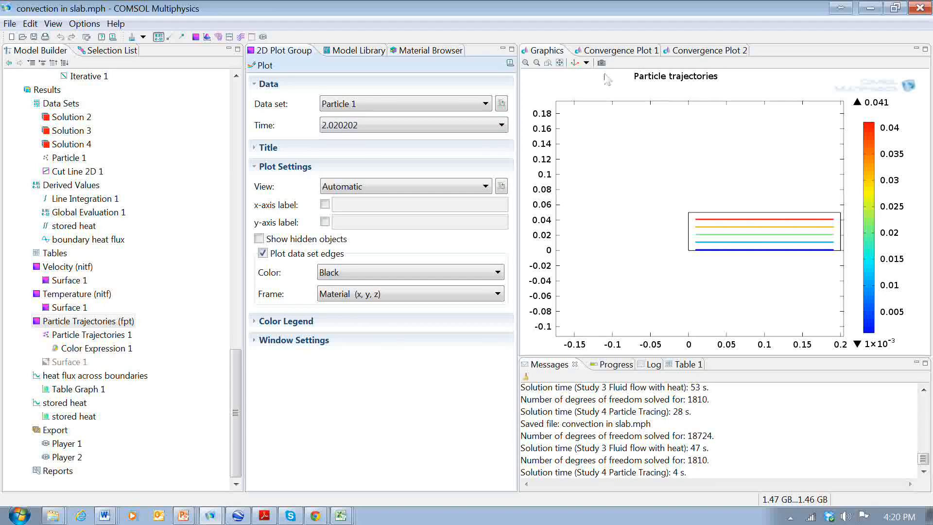
left_click(559, 62)
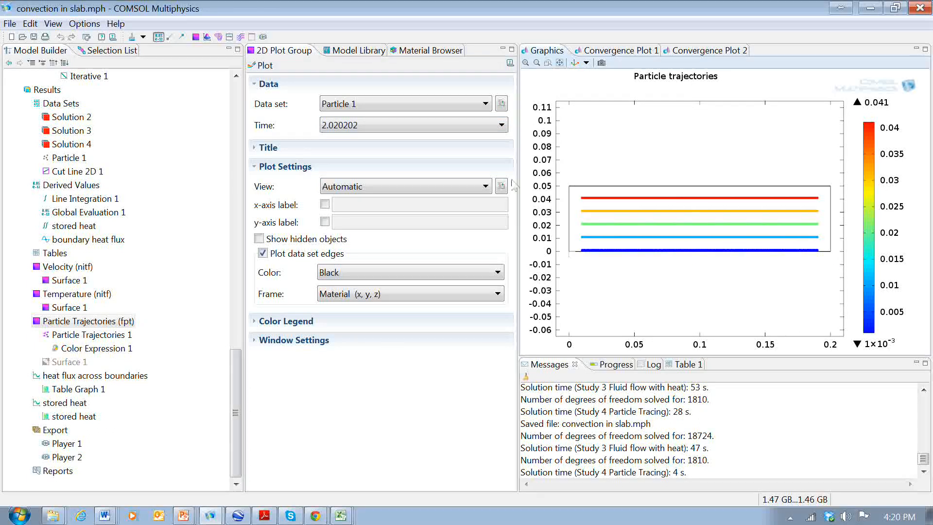
Step: Set the particle trajectories plot to time 200 and replot it
left_click(501, 125)
left_click_drag(500, 156, 503, 284)
left_click(486, 260)
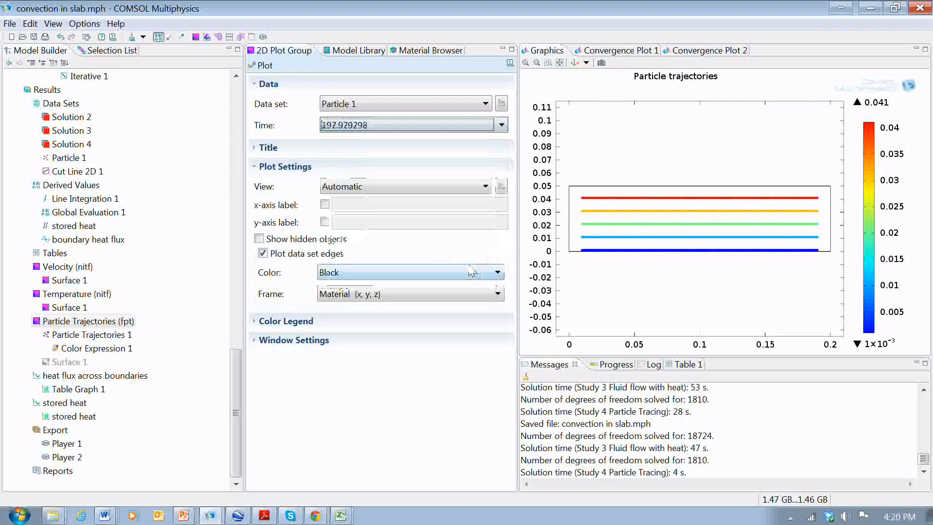
left_click(501, 125)
left_click(486, 273)
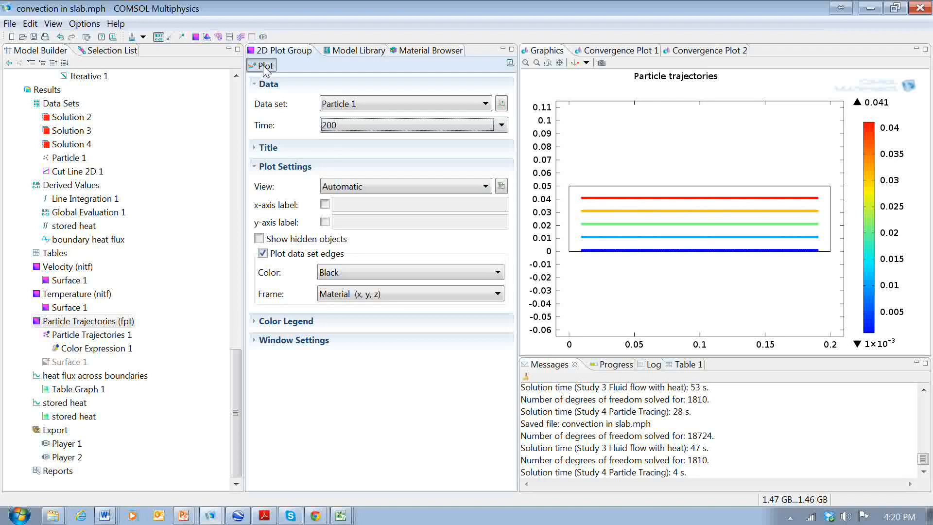
left_click(265, 66)
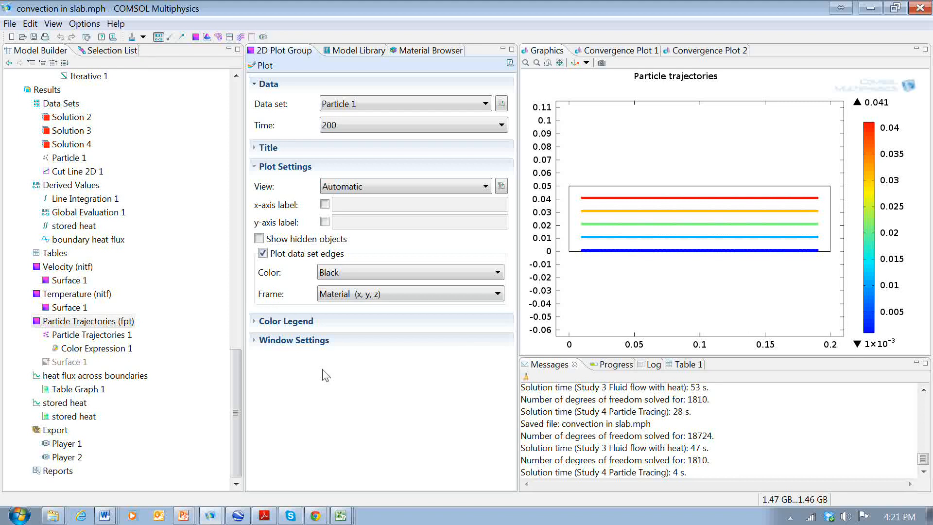
Step: Check the boundary selections and temperature values of the Temperature 1 and Temperature 2 conditions in Non-Isothermal Flow 2
left_click(234, 420)
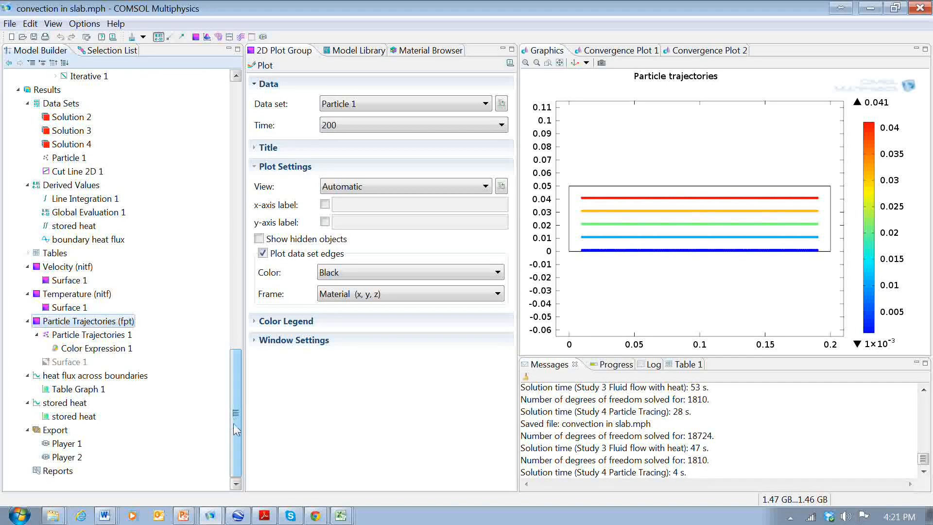
mouse_move(235, 428)
left_mouse_down()
mouse_move(252, 292)
mouse_move(241, 238)
mouse_move(230, 251)
left_mouse_up()
left_click(78, 293)
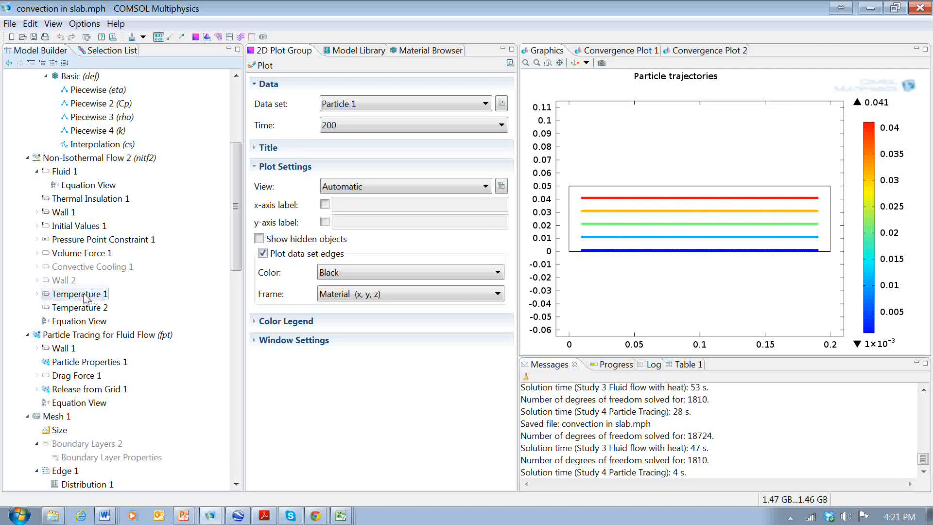
left_click(331, 464)
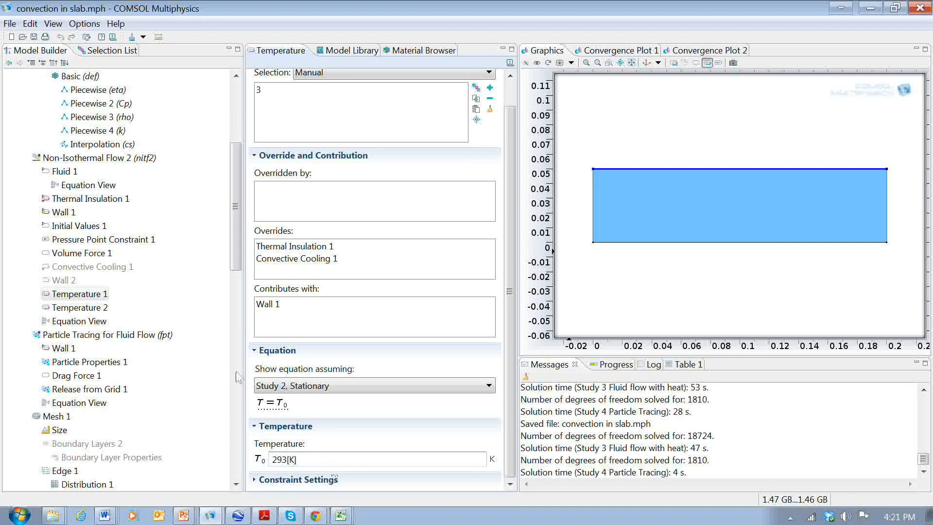
left_click(95, 307)
left_click(305, 467)
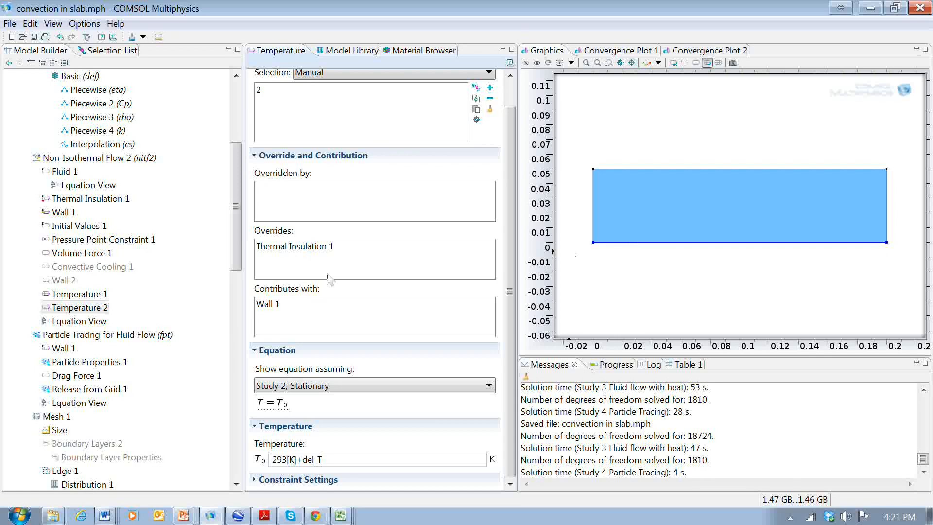
Step: Compute Study 3 Fluid flow with heat again, with the graphics area enlarged and the slab fitted in view
scroll(228, 272, "down", 7)
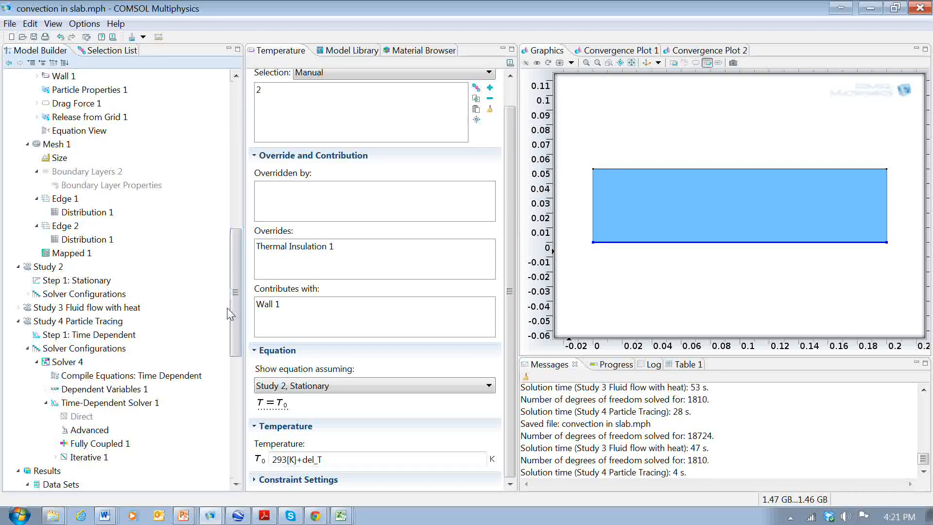
left_click(98, 307)
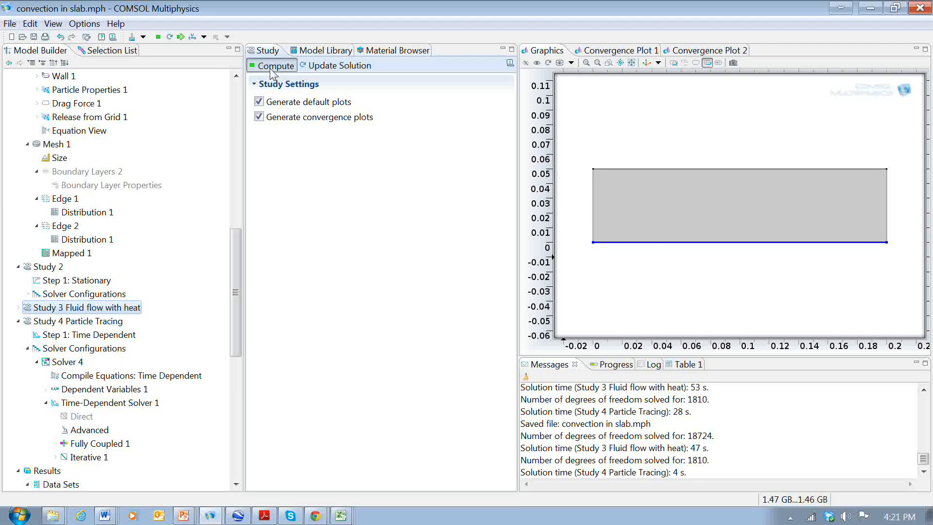
left_click(274, 66)
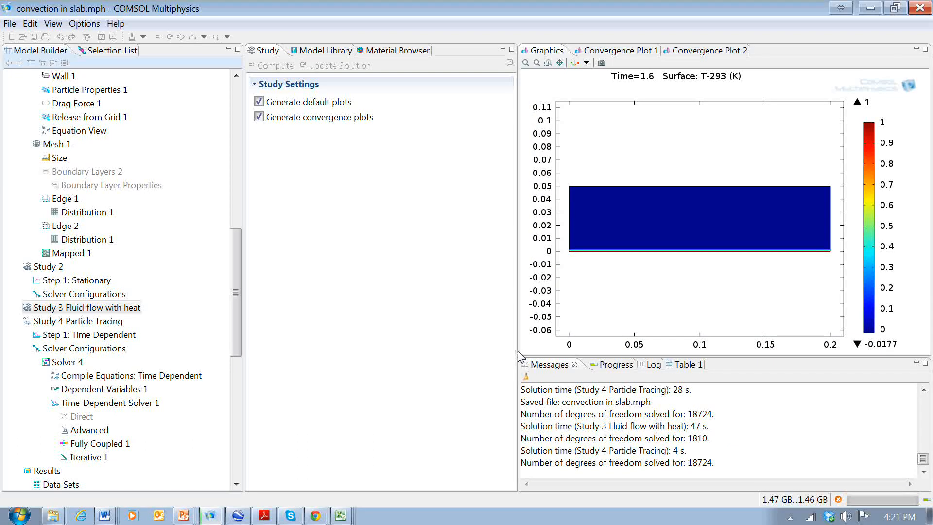
left_click_drag(518, 359, 390, 362)
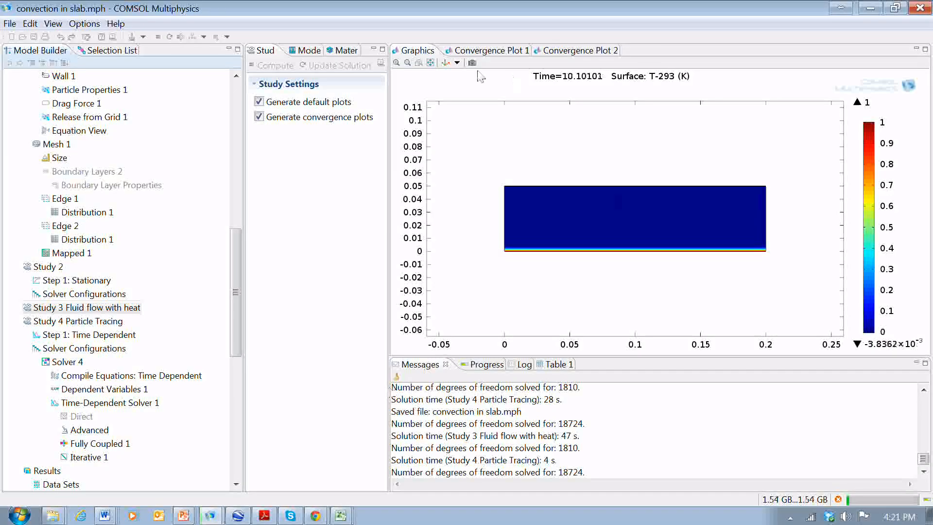
left_click(430, 63)
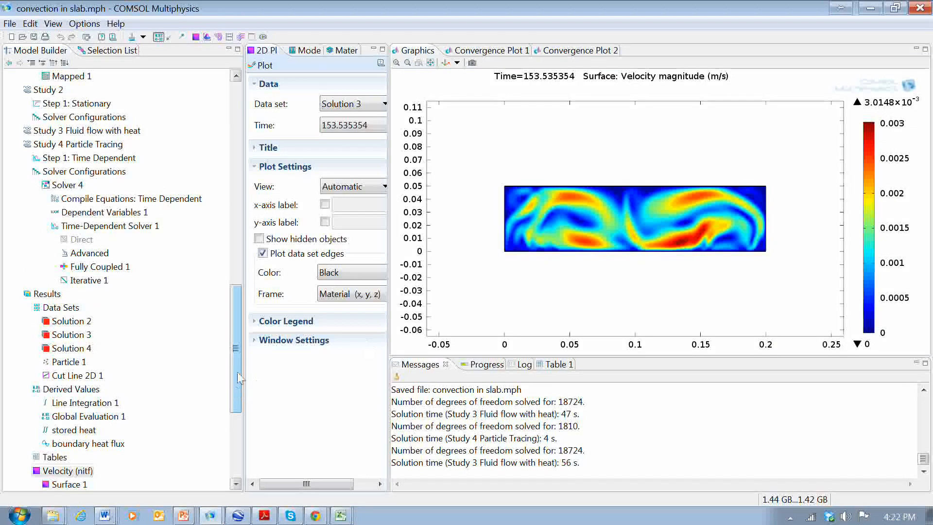
Step: Display the temperature results at time 200 after the velocity surface, fitting the slab to the view
scroll(59, 337, "down", 4)
left_click(59, 335)
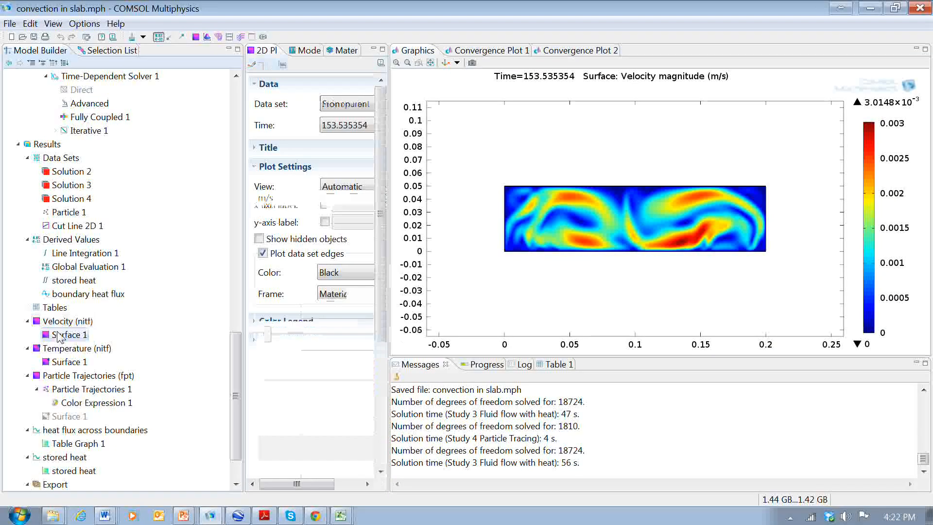
left_click(73, 348)
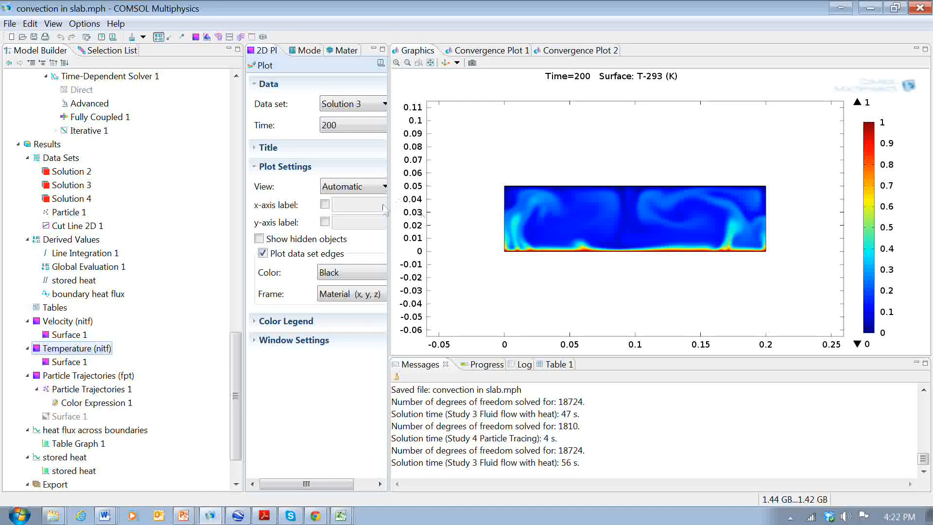
left_click_drag(390, 213, 485, 213)
left_click(525, 62)
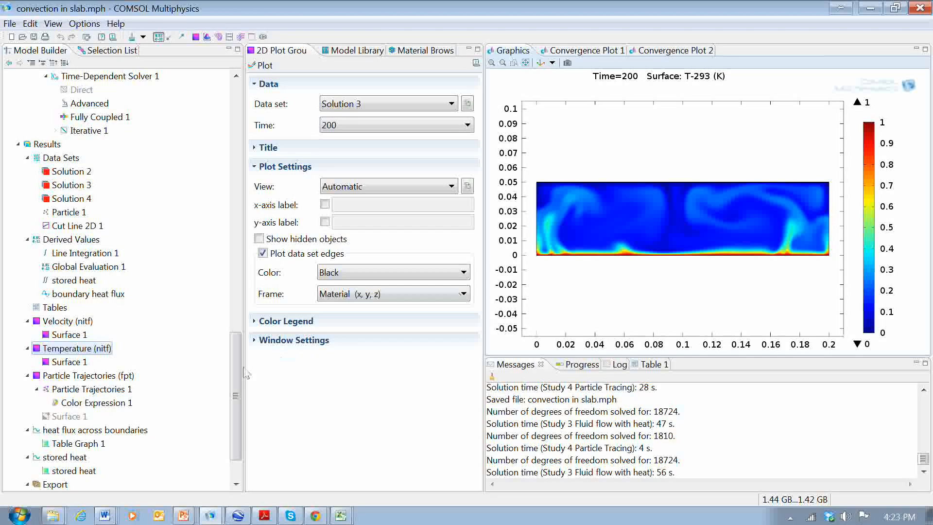
Step: Play the temperature animation from Player 2 after viewing the Player 1 settings for the particle trajectories
scroll(116, 457, "down", 2)
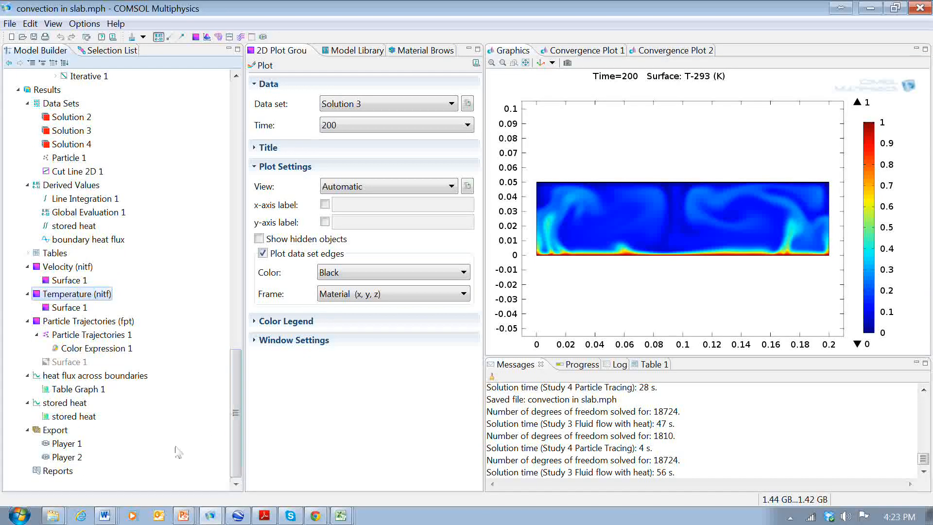
left_click(73, 443)
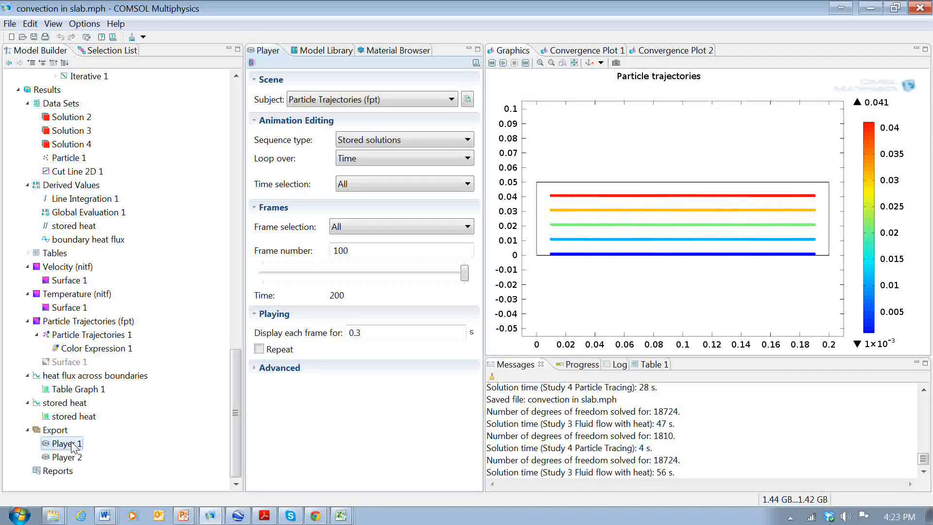
left_click(66, 457)
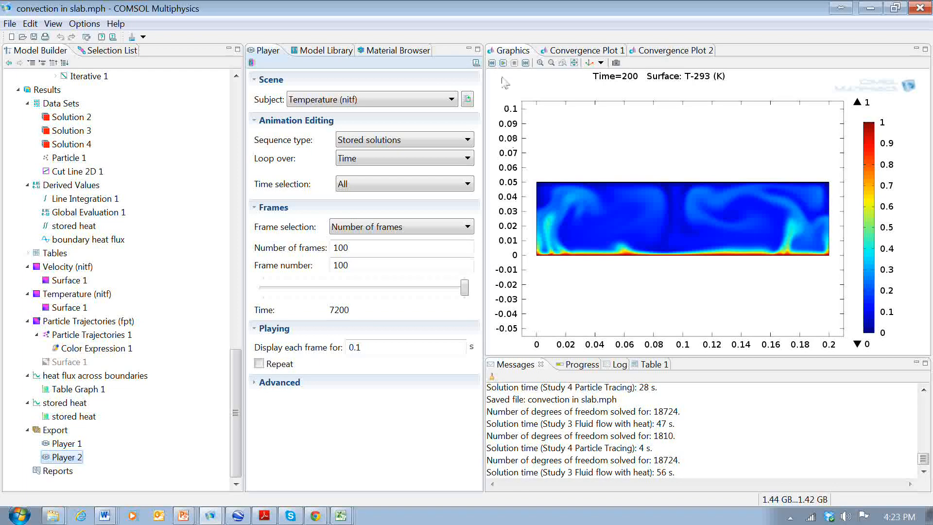
left_click(503, 63)
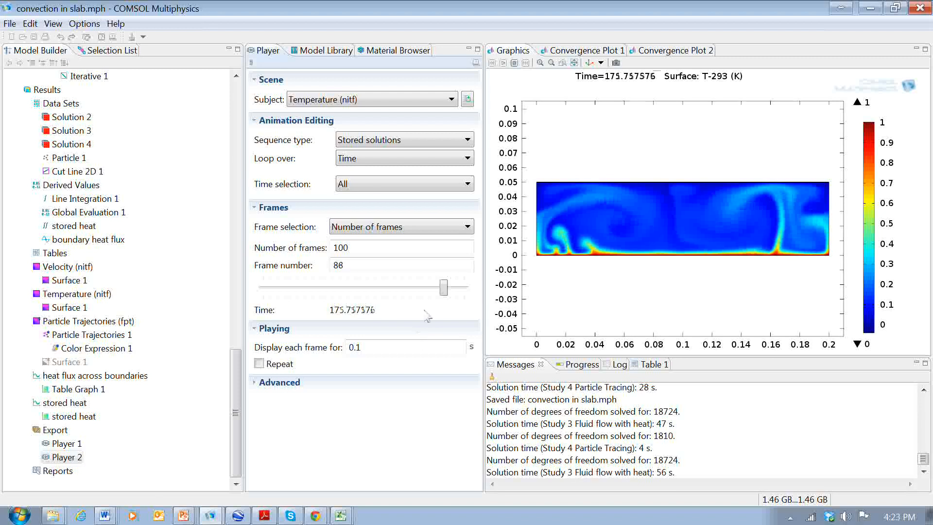
Step: Scrub the temperature animation back to frame 18 and forward in stages to frame 100 to examine how the plumes develop
left_click_drag(470, 296, 299, 297)
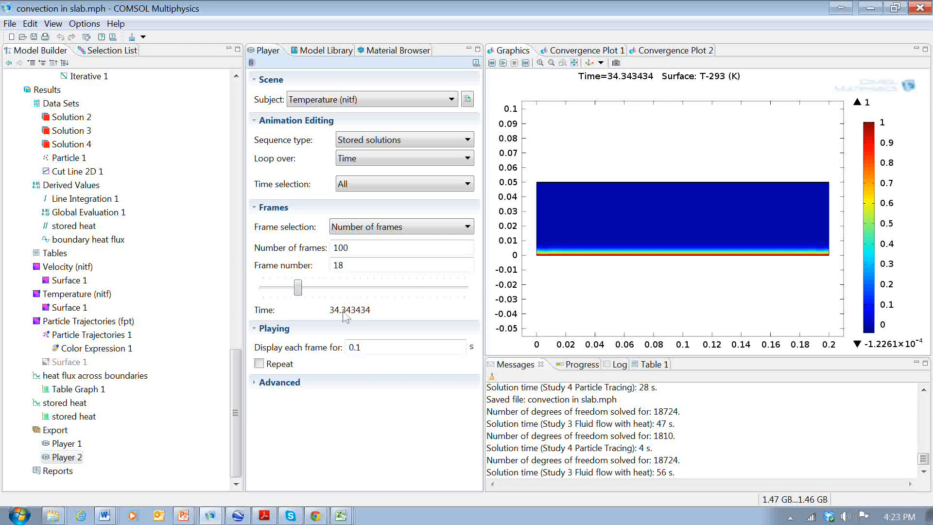
left_click_drag(299, 287, 322, 302)
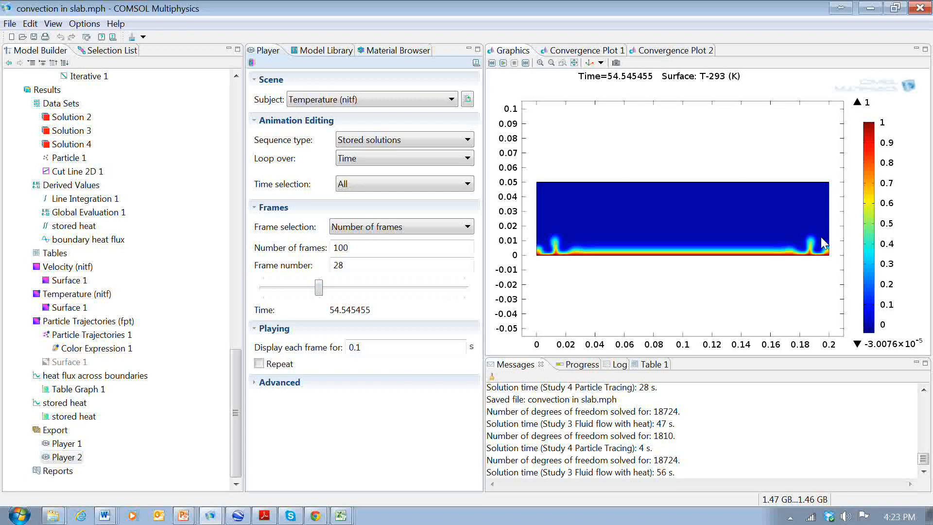
left_click_drag(319, 288, 339, 297)
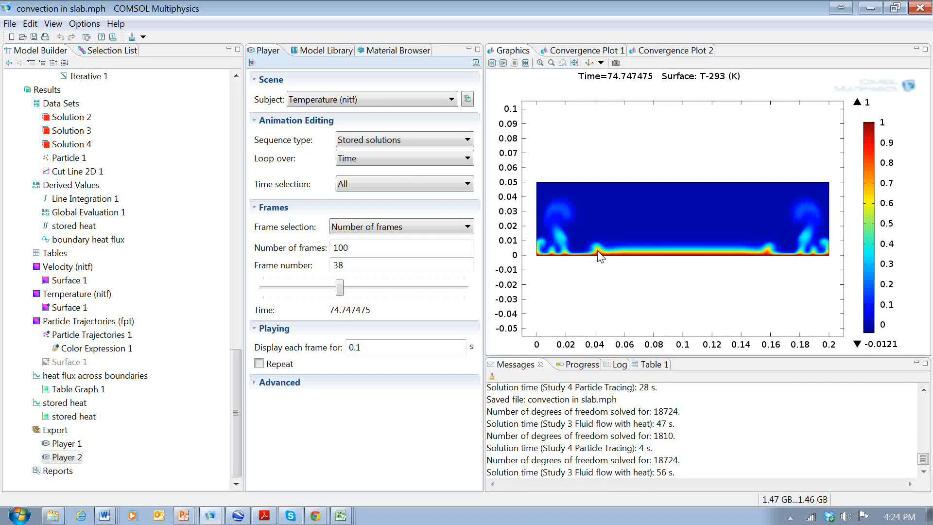
left_click_drag(340, 292, 361, 294)
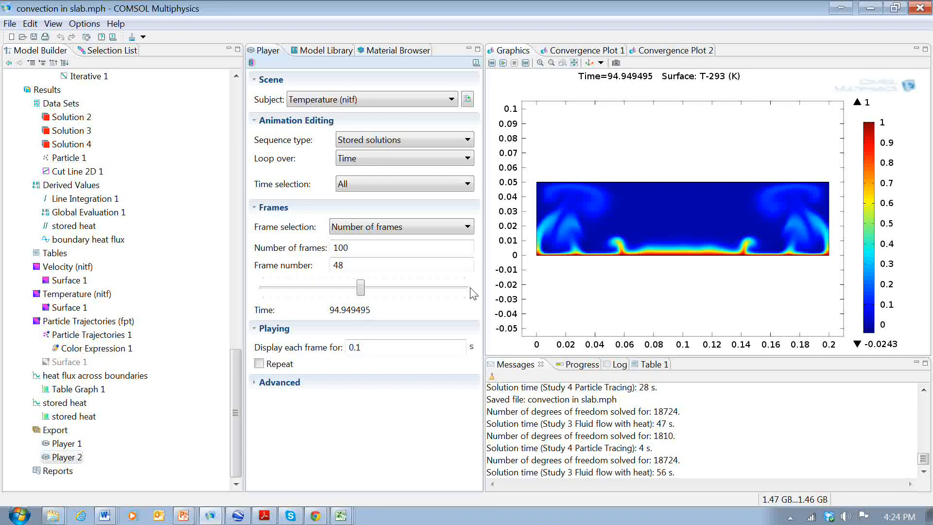
left_click_drag(361, 290, 366, 290)
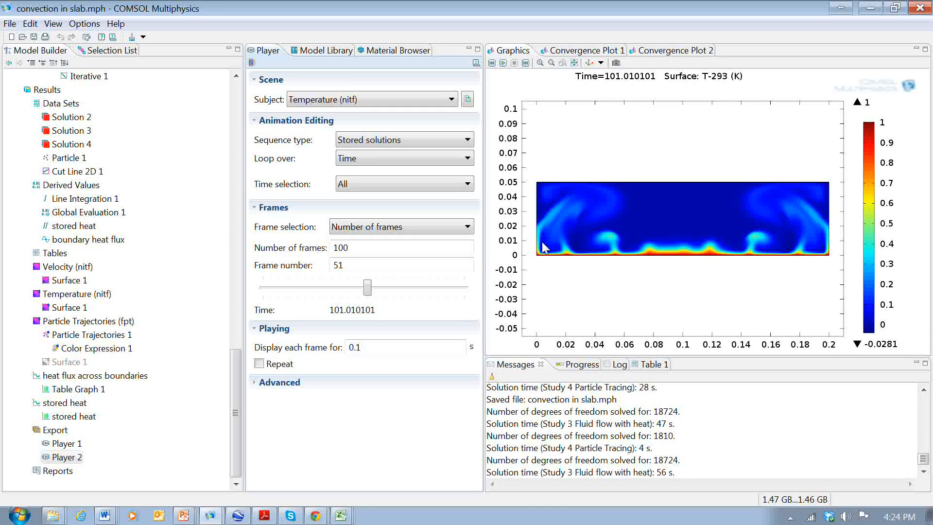
left_click(368, 288)
left_click_drag(368, 289, 382, 291)
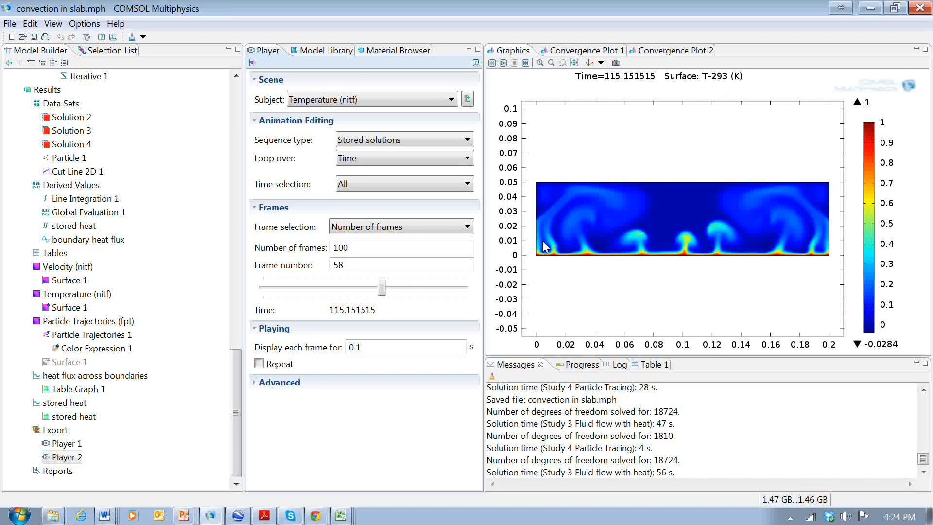
left_click(380, 288)
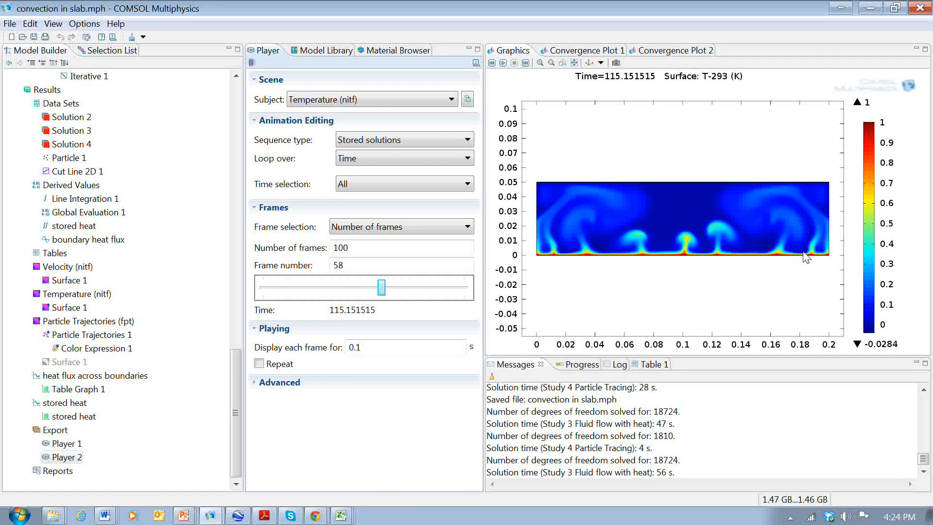
left_click_drag(386, 290, 401, 292)
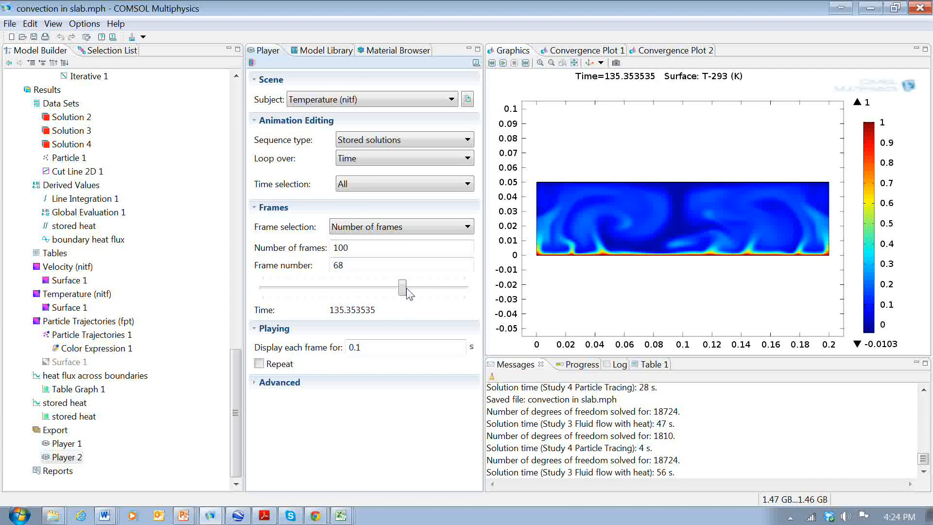
left_click_drag(404, 290, 433, 298)
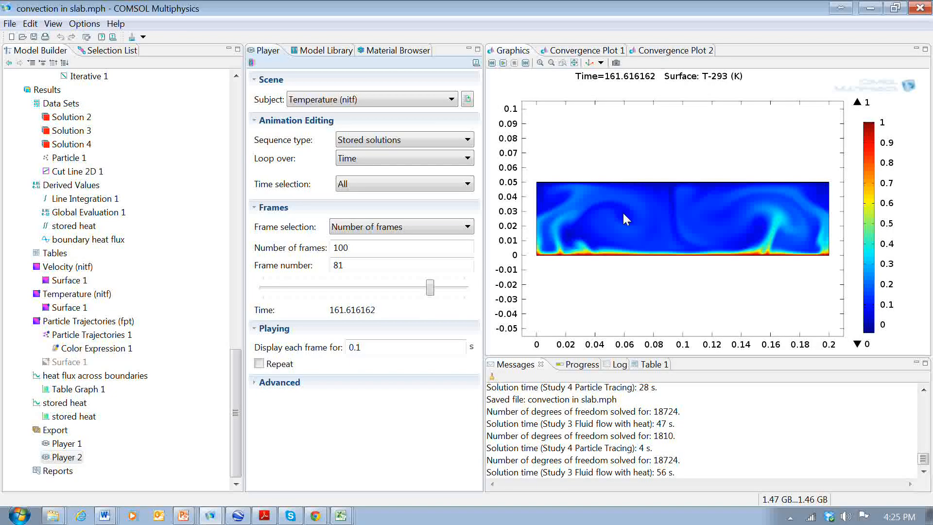
left_click_drag(430, 288, 465, 295)
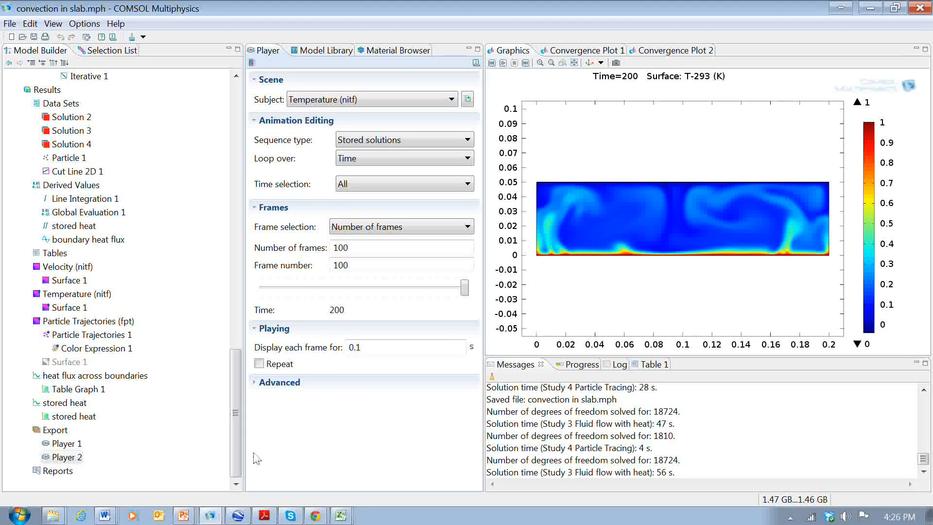
Step: Evaluate the Ra expression of Global Evaluation 1 for Solution 3 and widen the Ra column of the results table
left_click_drag(239, 444, 235, 394)
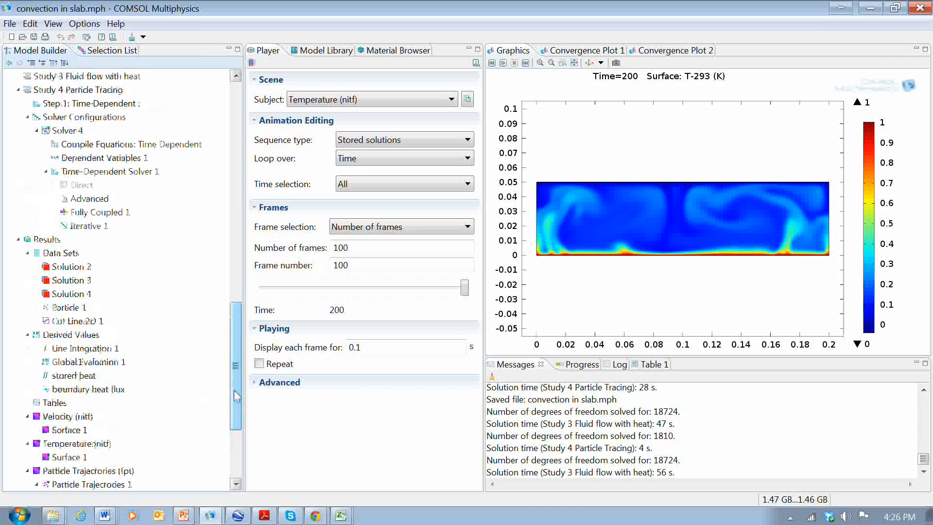
left_click(102, 362)
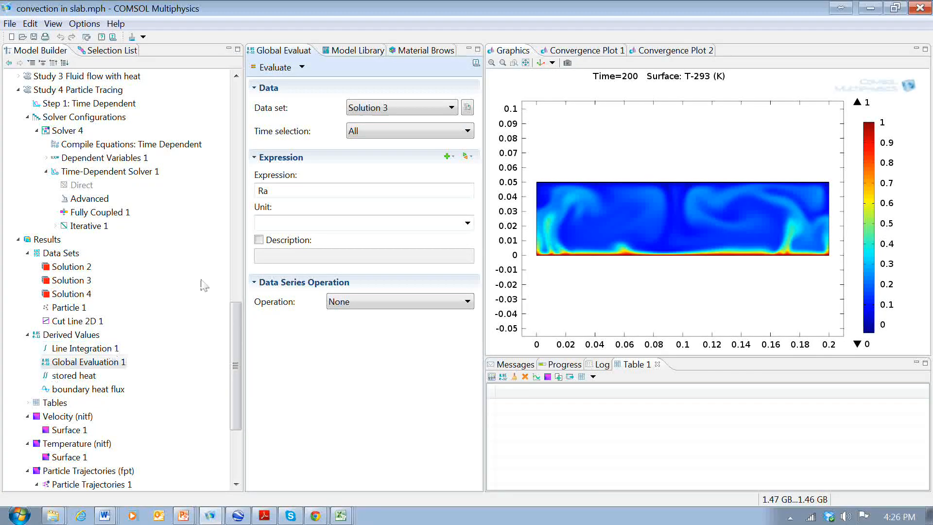
left_click(270, 69)
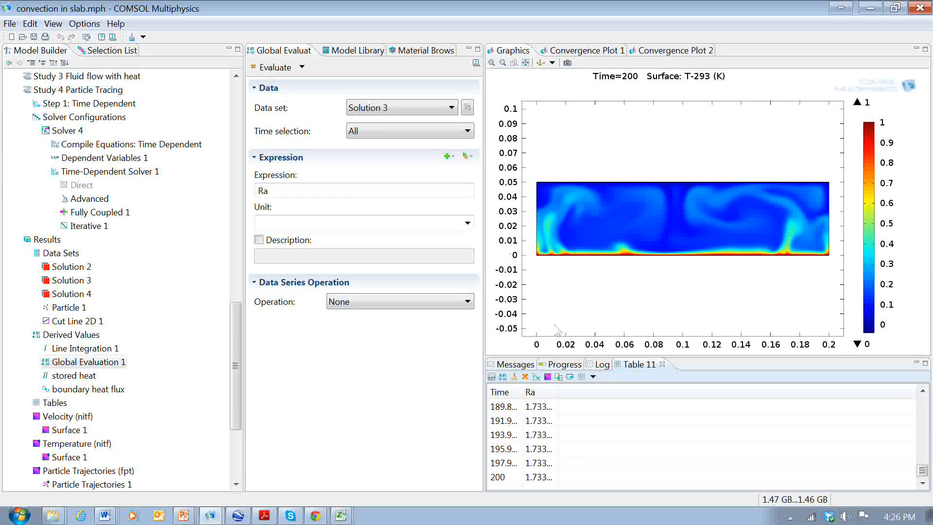
left_click_drag(560, 396, 637, 398)
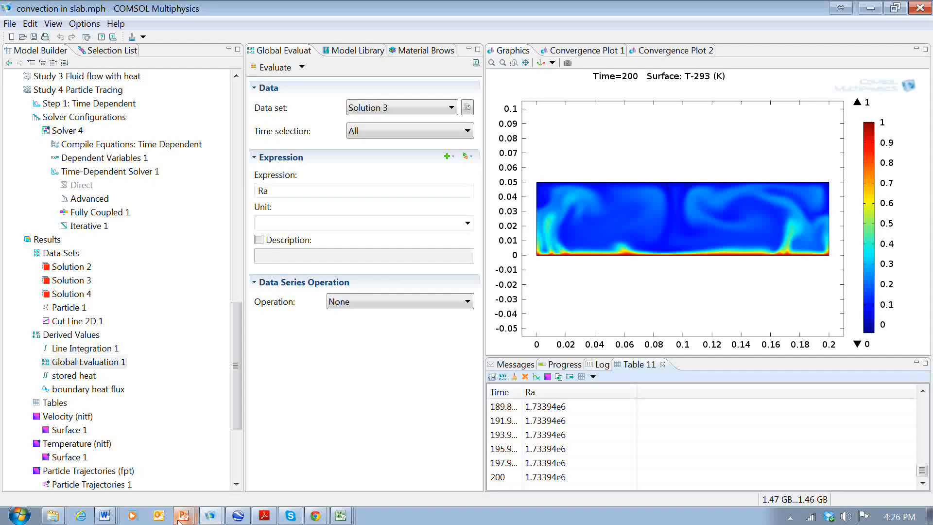
Step: Switch to PowerPoint, highlight the critical Rayleigh number on the Rayleigh number slide, and return to COMSOL
key("alt+Tab")
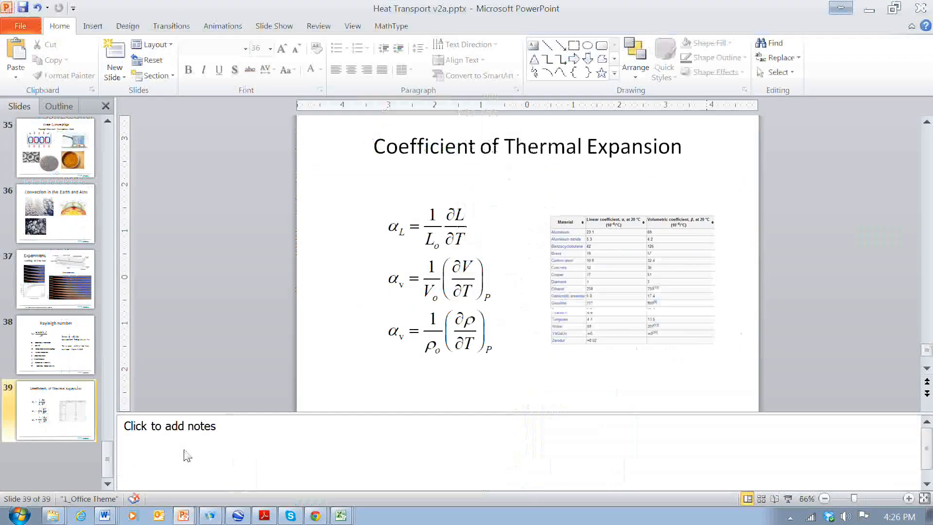
left_click(56, 345)
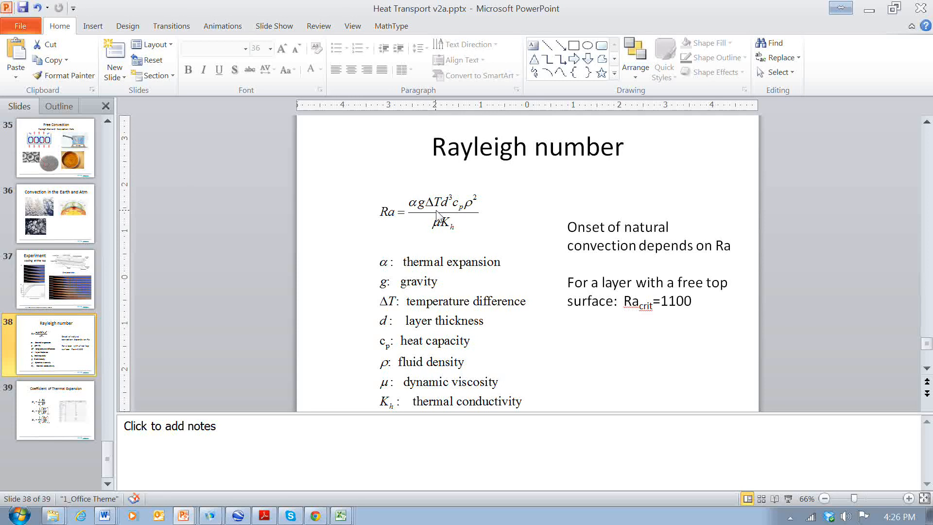
left_click(625, 304)
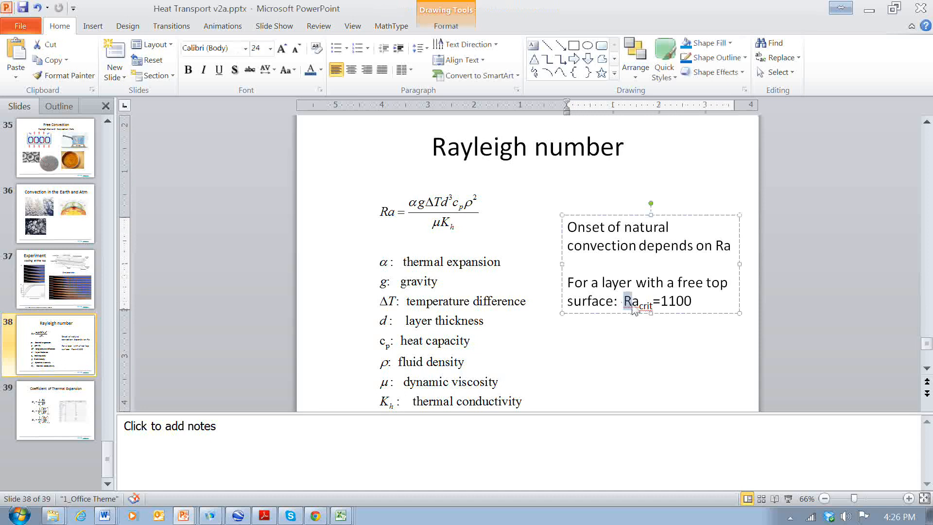
left_click_drag(625, 303, 691, 307)
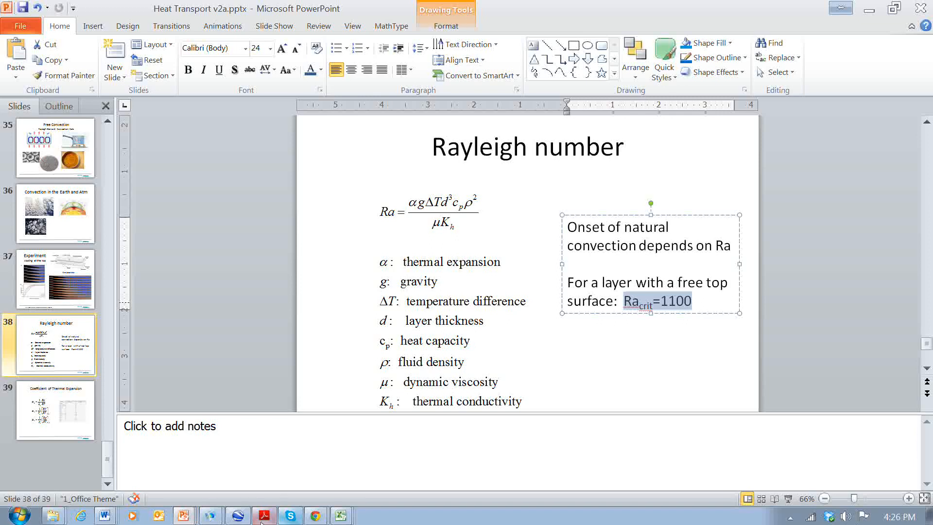
left_click(219, 474)
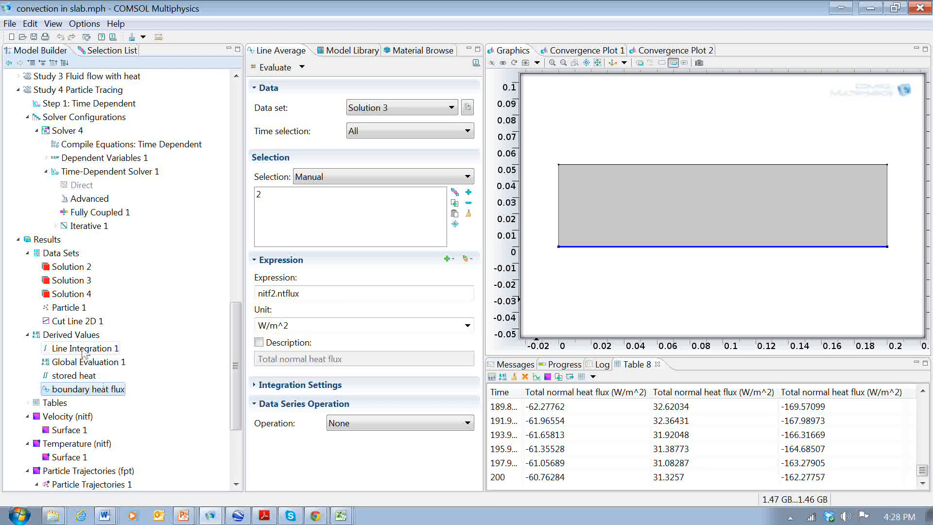
Step: Check the integration types offered for Derived Values and the expression used by the boundary heat flux line average
right_click(81, 336)
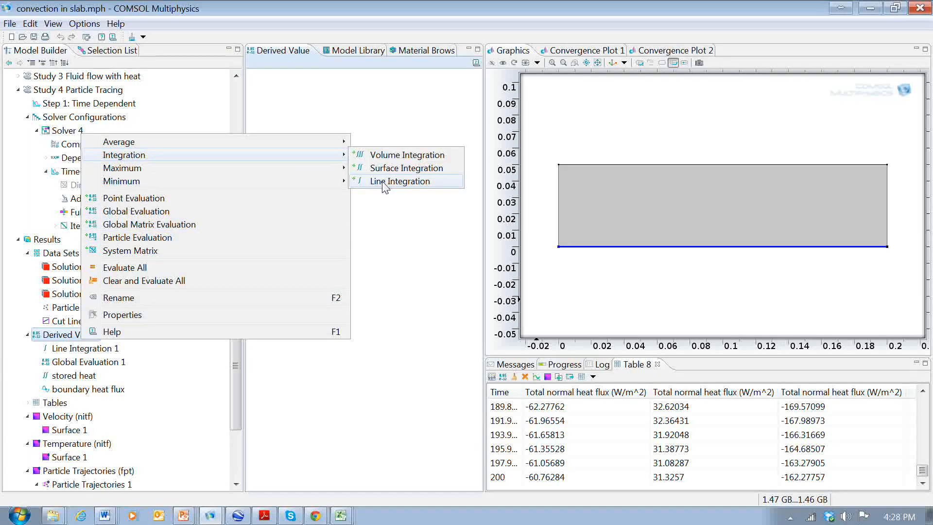
left_click(186, 401)
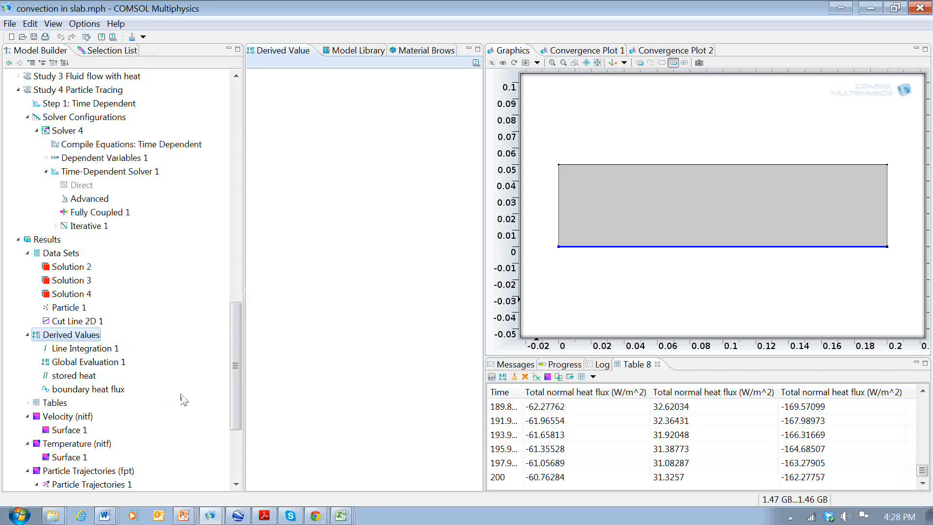
left_click(99, 394)
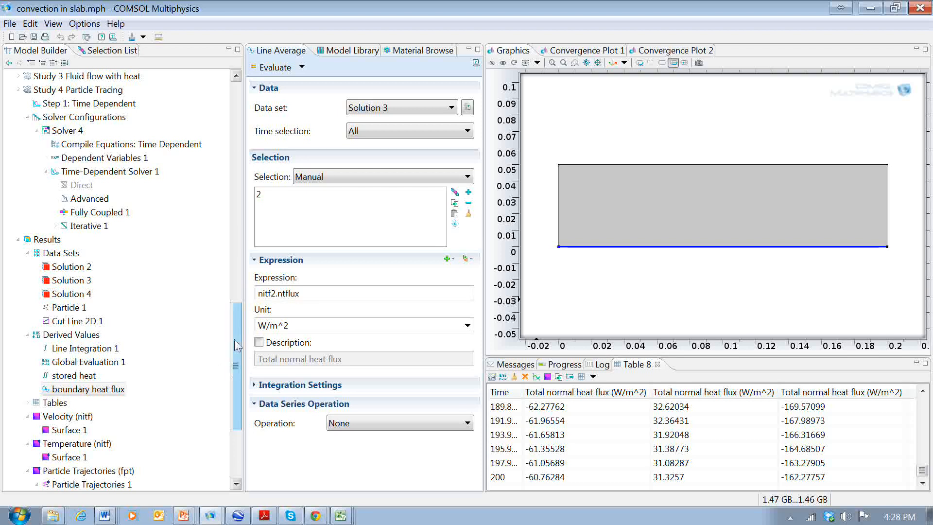
double_click(278, 294)
left_click(278, 294)
Step: Compare the plot of heat flux across boundaries with the temperature surface plot at time 200
left_click_drag(237, 351, 237, 400)
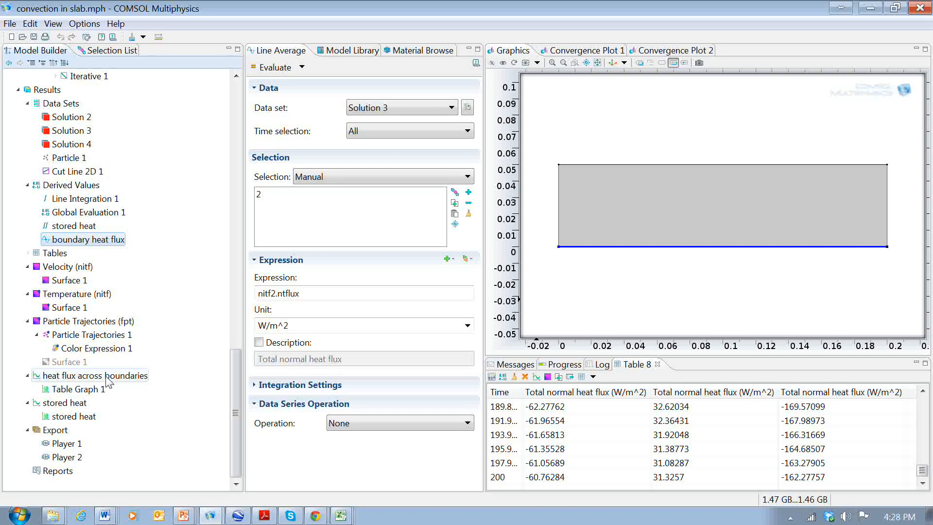
left_click(106, 378)
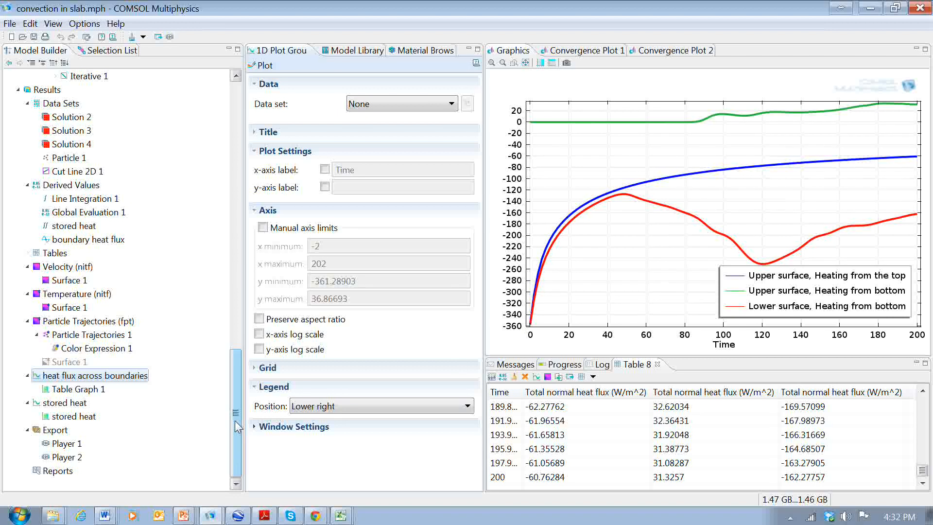
mouse_move(235, 421)
left_mouse_down()
mouse_move(235, 404)
mouse_move(236, 422)
left_mouse_up()
left_click(78, 294)
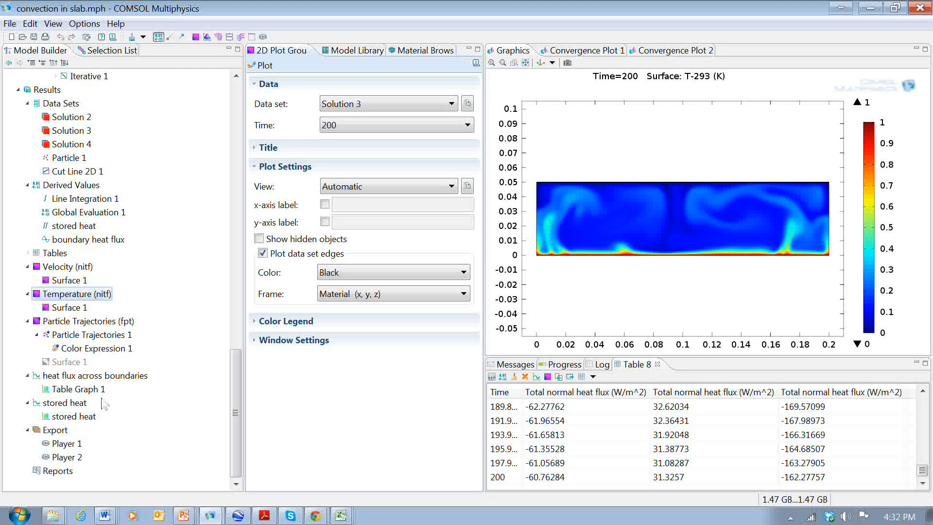
left_click(93, 376)
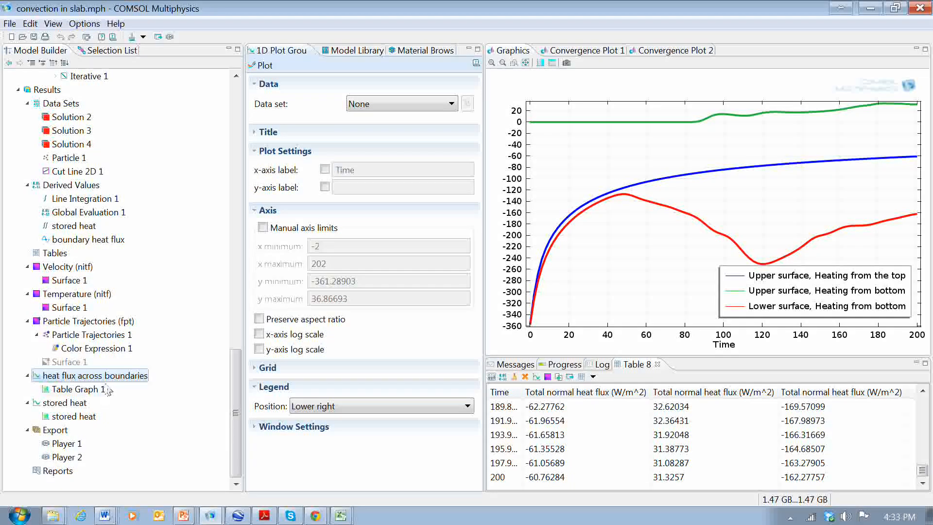
left_click(73, 294)
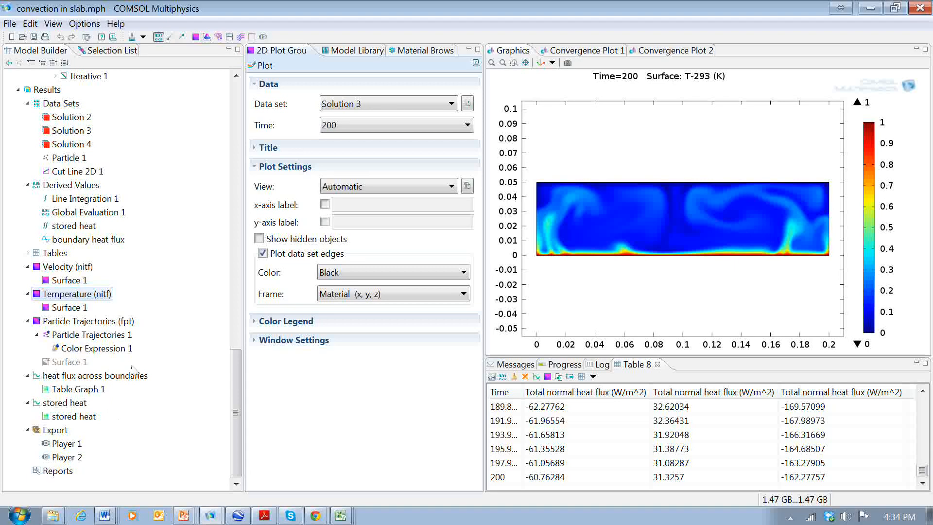
Step: Inspect the stored heat surface integration and look up its internal energy term nitf2.Ei among the available expressions
left_click(82, 227)
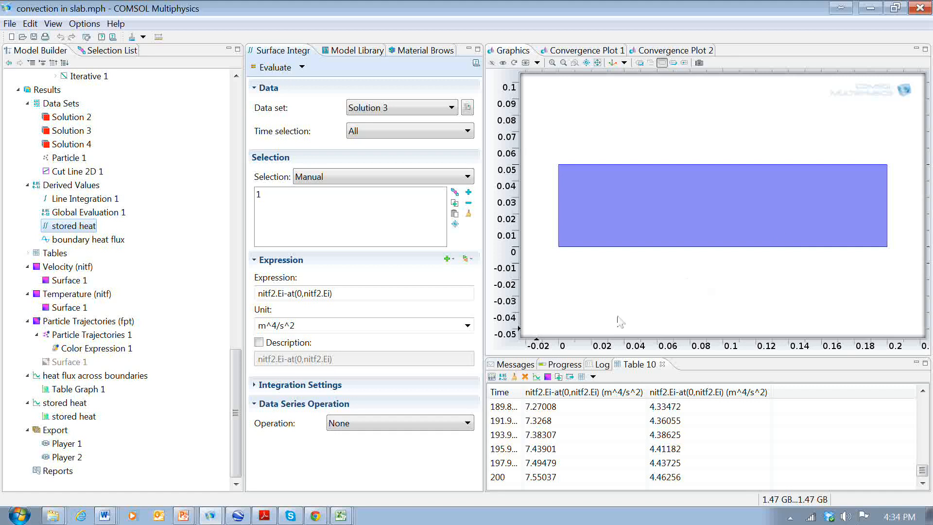
left_click(285, 293)
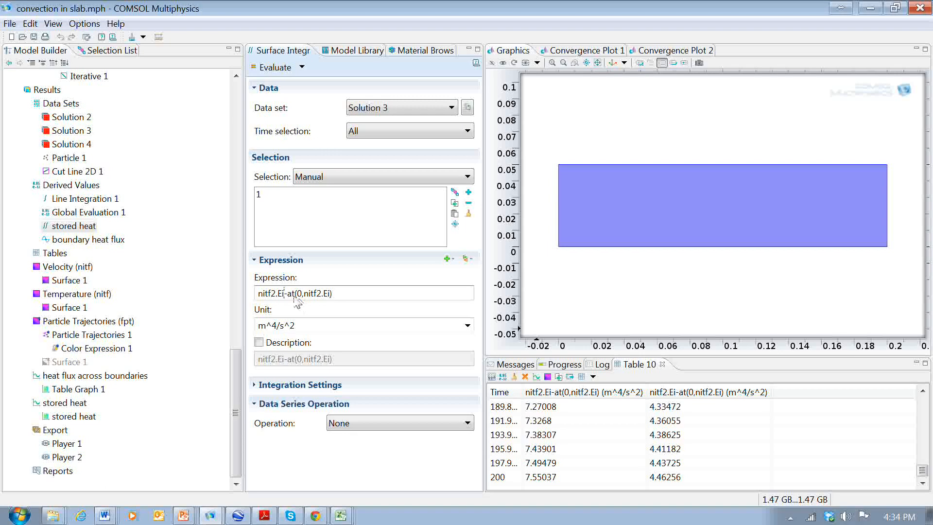
left_click_drag(286, 295, 258, 295)
left_click(470, 259)
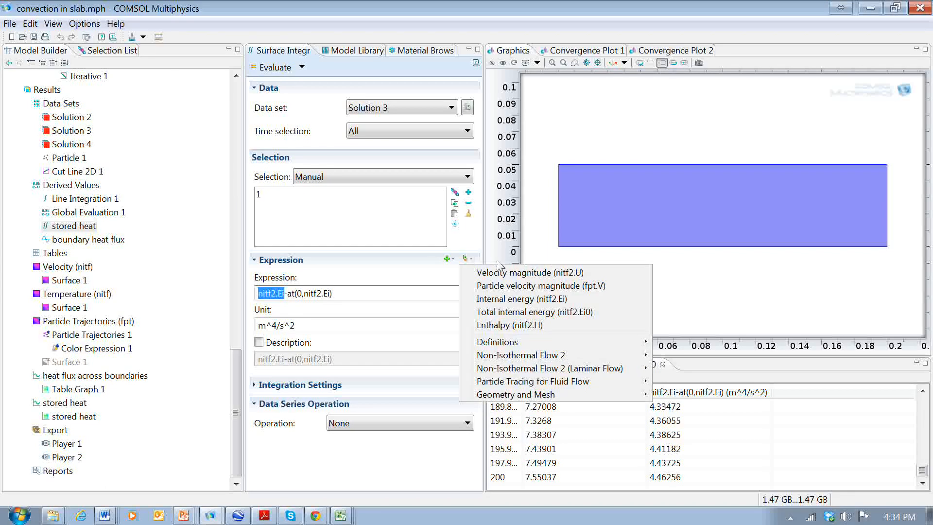
left_click(556, 299)
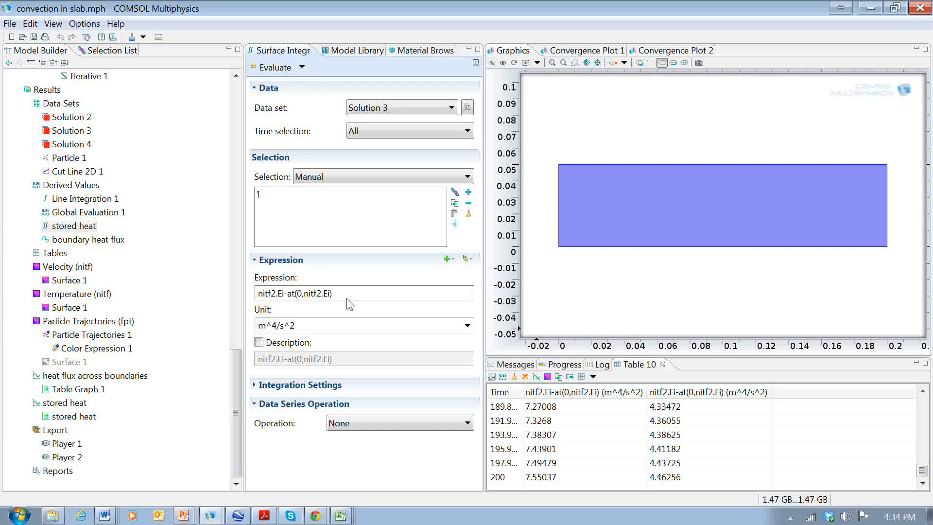
Step: Examine the nitf2.Ei and at(0,nitf2.Ei) terms of the stored heat expression and view the stored heat table graph
left_click_drag(285, 289, 245, 292)
left_click_drag(335, 294, 289, 293)
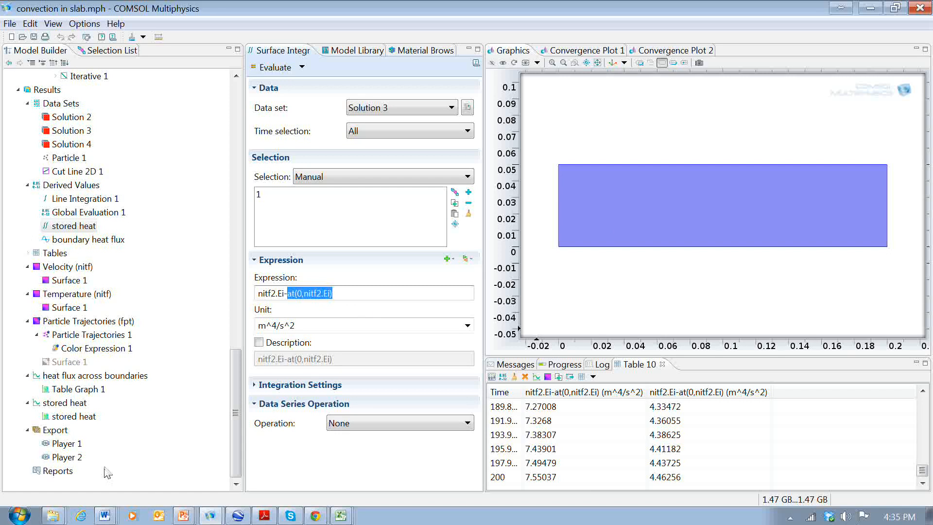
left_click(89, 420)
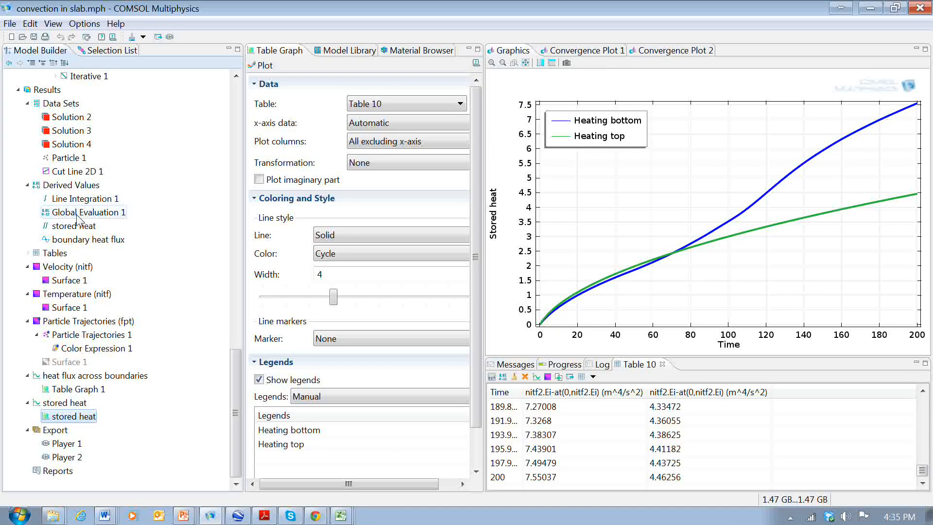
Step: Compute Study 4 Particle Tracing
left_click_drag(237, 423, 247, 324)
left_click(78, 266)
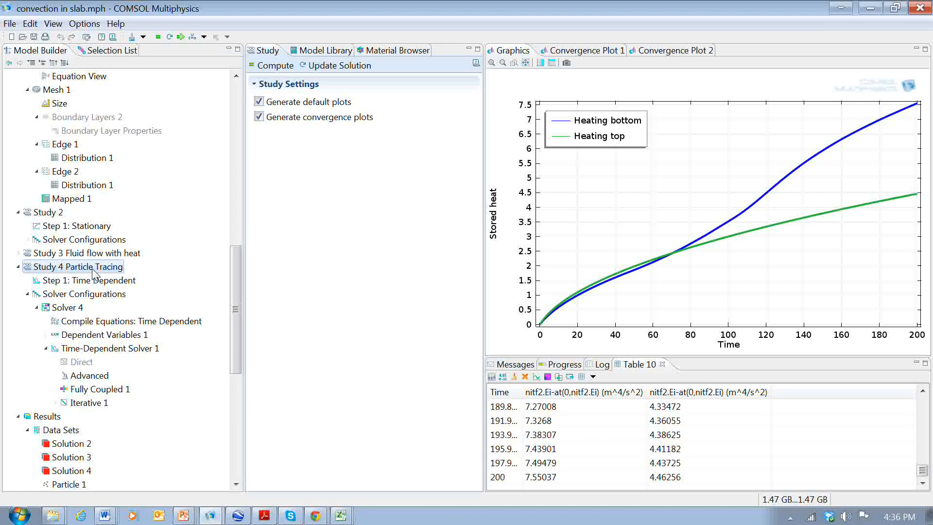
left_click(267, 70)
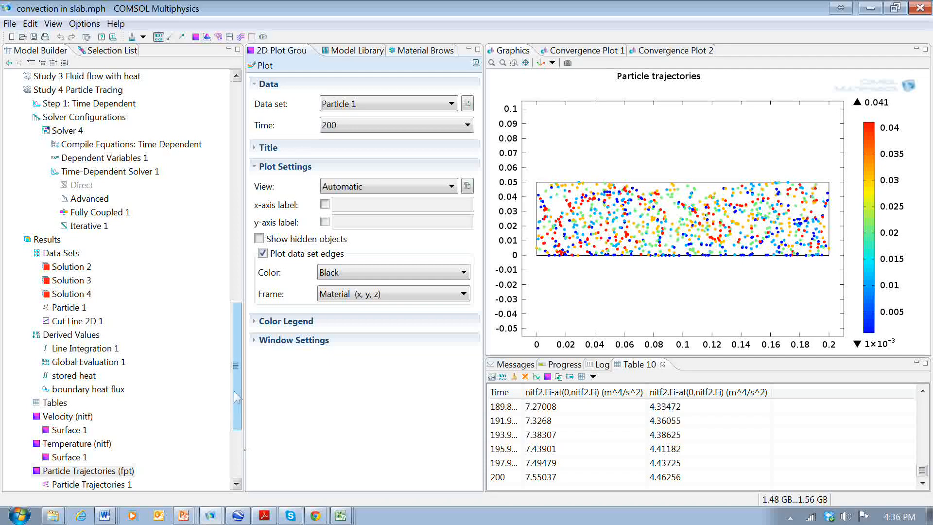
Step: Set the time of Particle Trajectories 1 to 0 and plot the particles' starting positions
left_click_drag(237, 396, 237, 425)
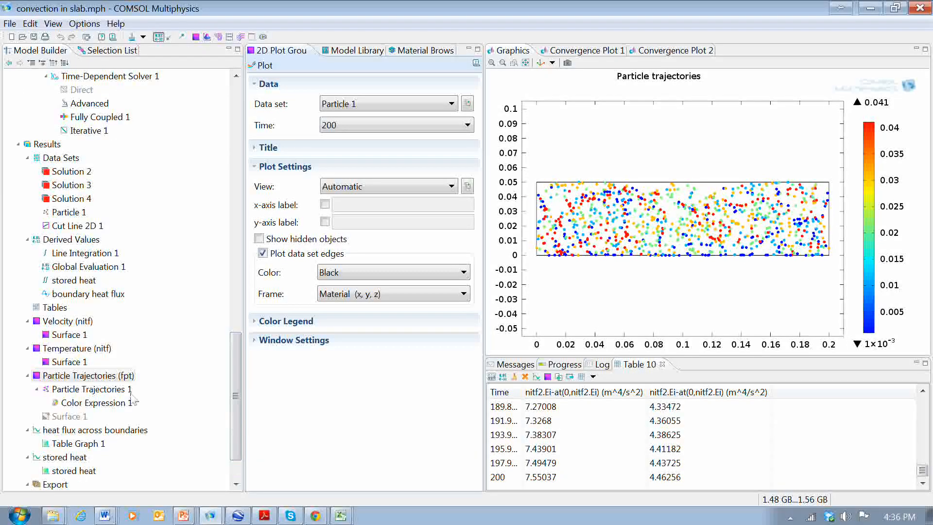
left_click(88, 393)
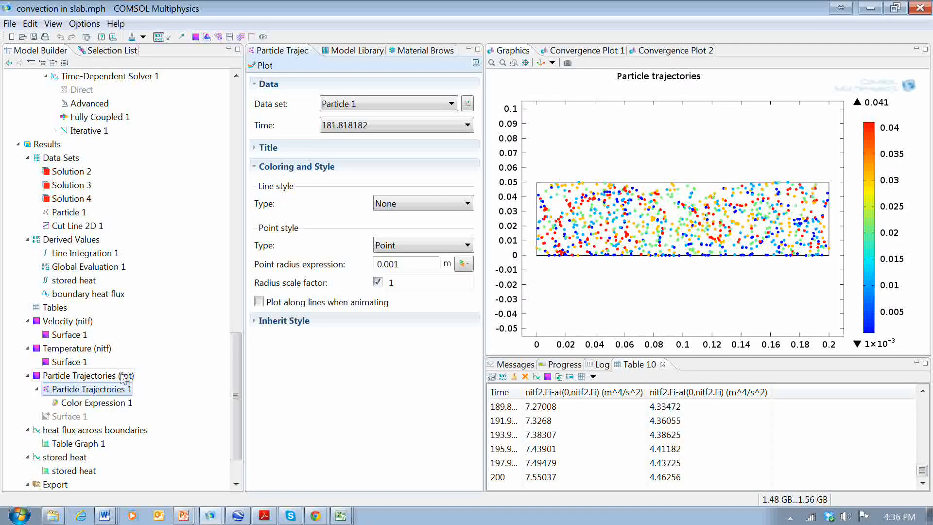
left_click(467, 125)
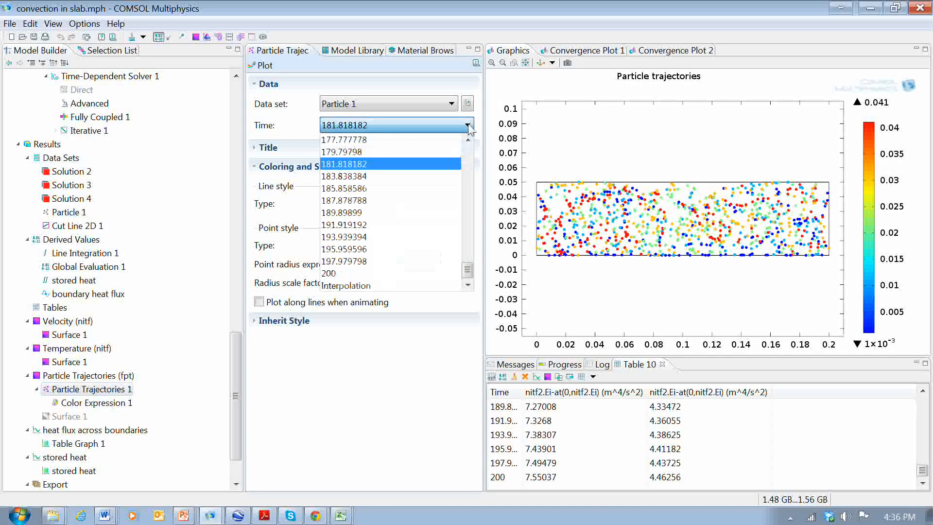
left_click_drag(467, 270, 467, 148)
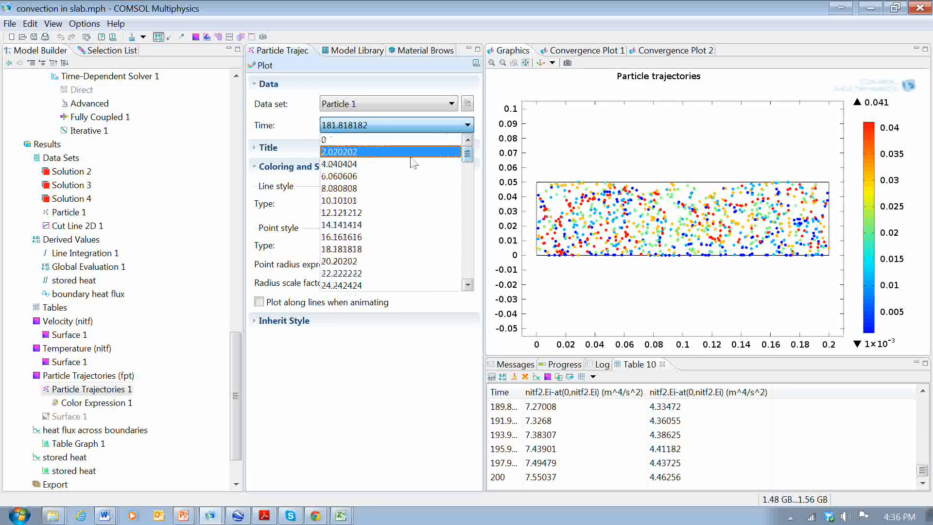
left_click(384, 140)
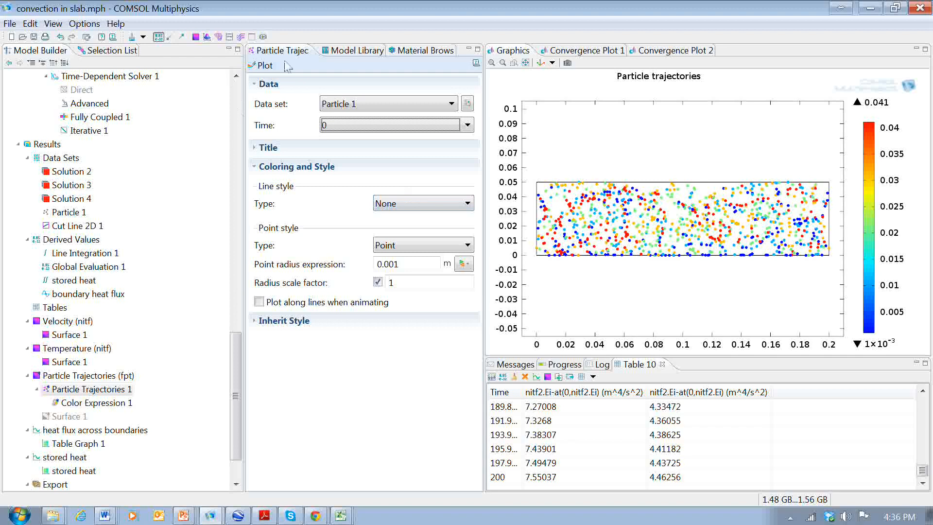
left_click(263, 65)
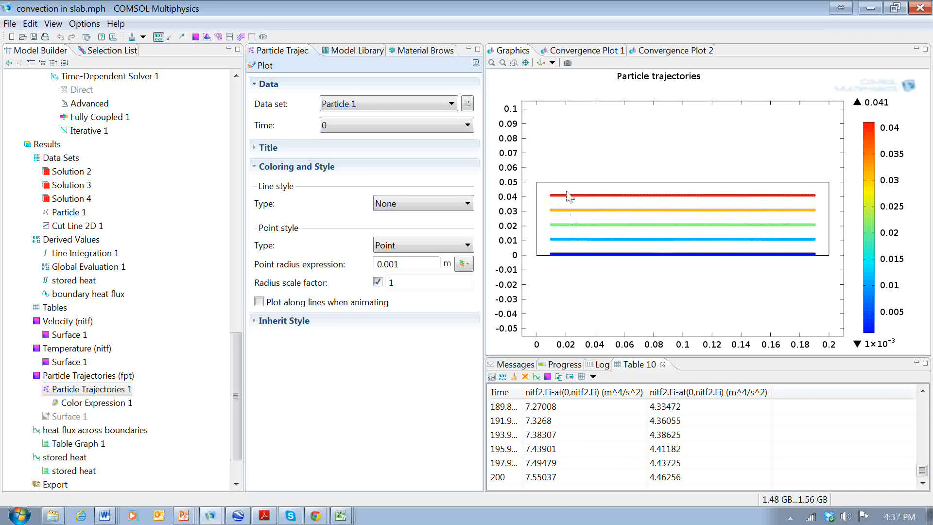
Step: Plot Particle Trajectories 1 at time 8.080808 and again at time 32.323232
left_click(467, 126)
left_click(447, 189)
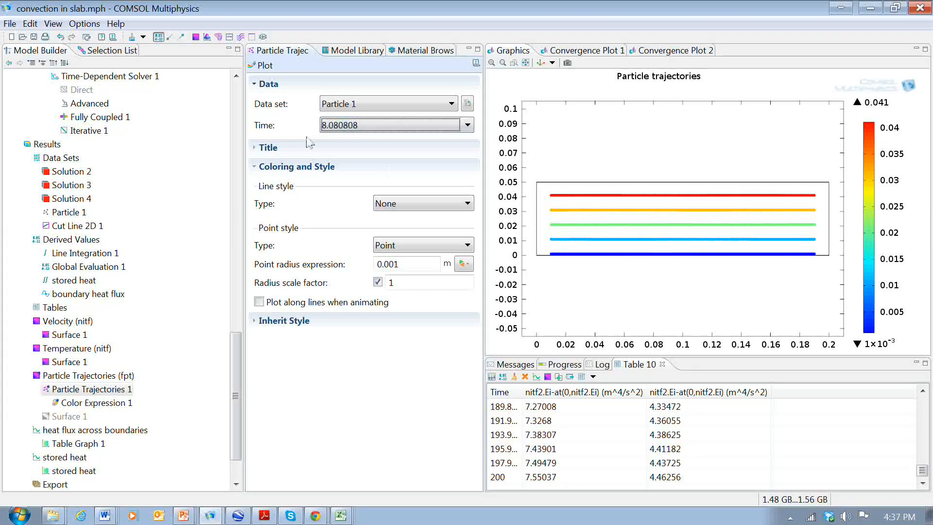
left_click(263, 65)
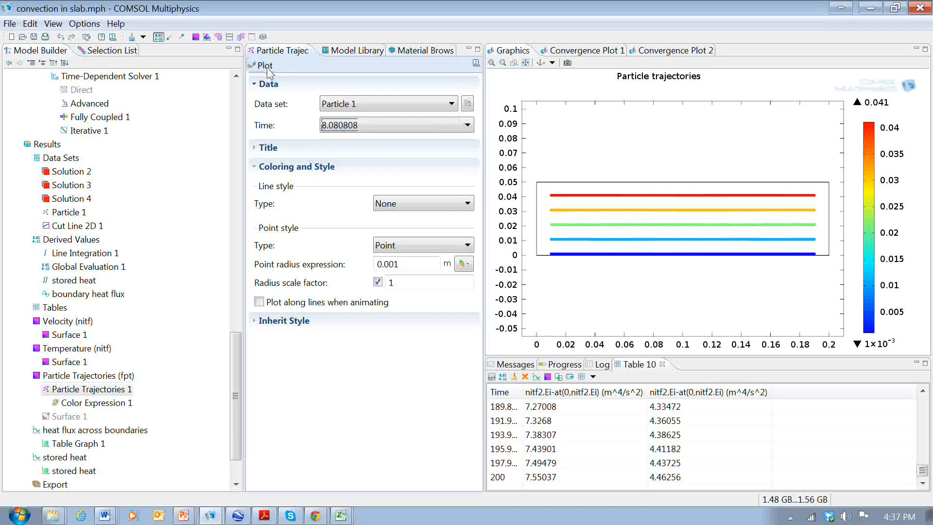
left_click(468, 126)
left_click_drag(468, 165, 467, 180)
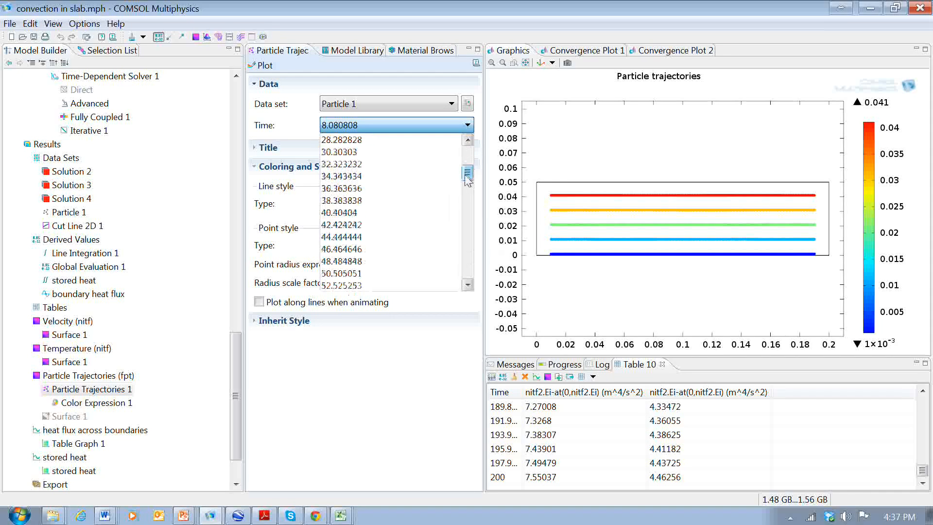
left_click(437, 164)
left_click(264, 68)
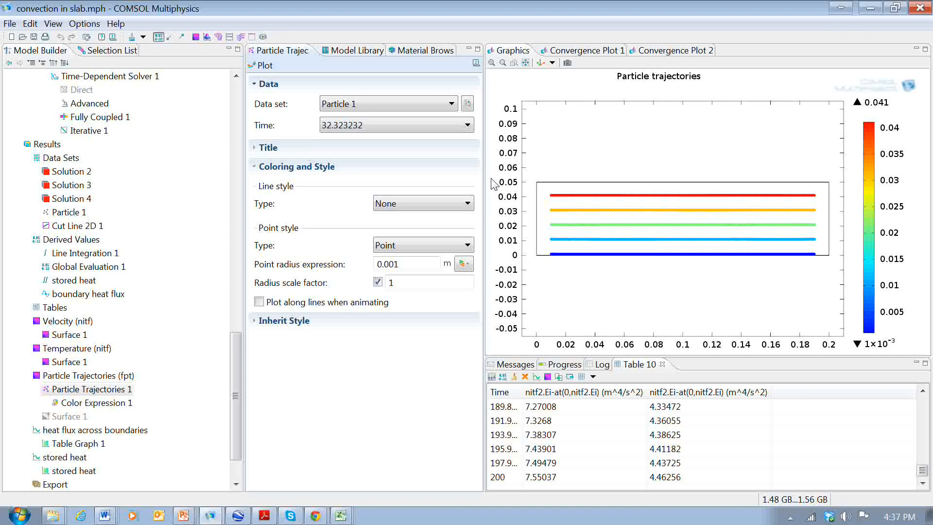
Step: Plot Particle Trajectories 1 at time 50.505051 and again at time 60.606061
left_click(467, 125)
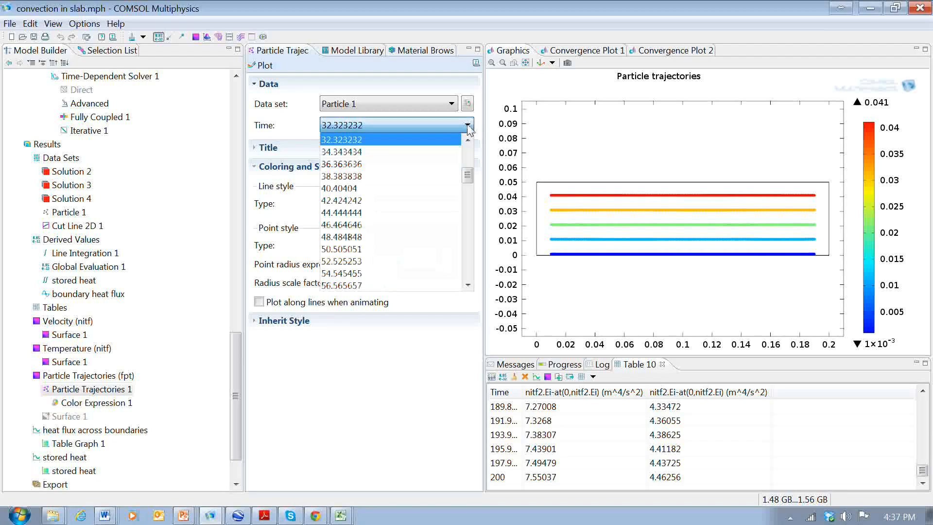
left_click(429, 249)
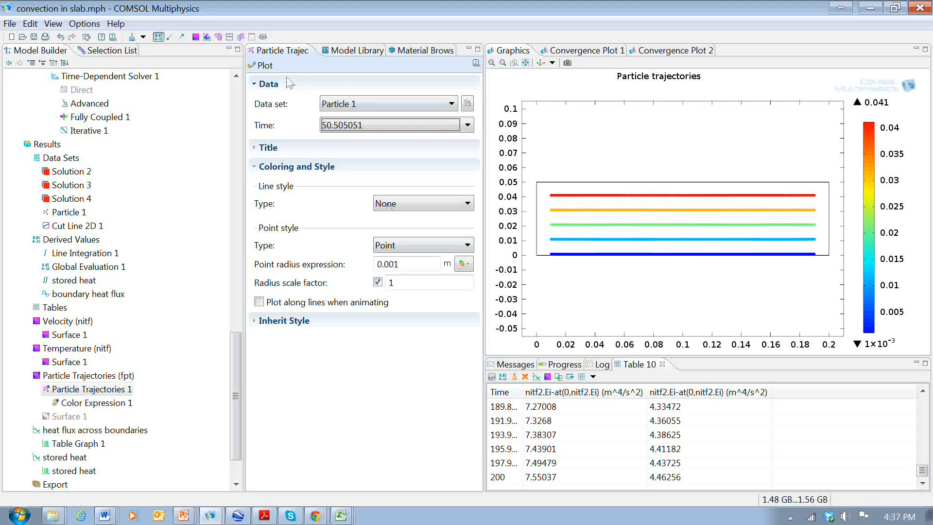
left_click(266, 66)
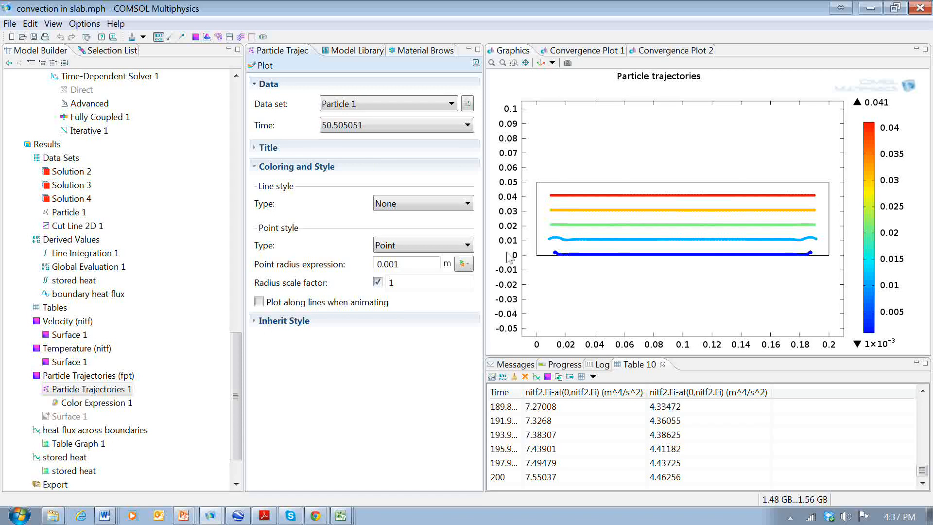
left_click(467, 126)
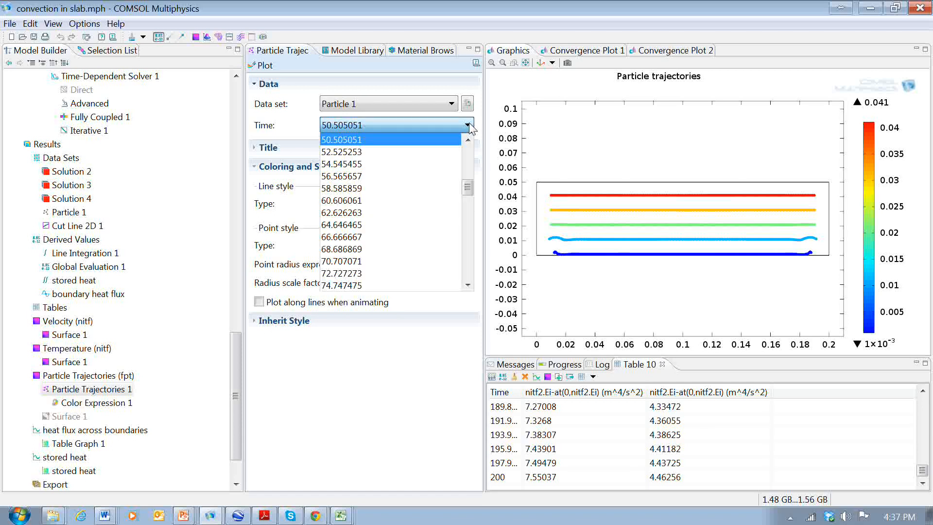
left_click(437, 205)
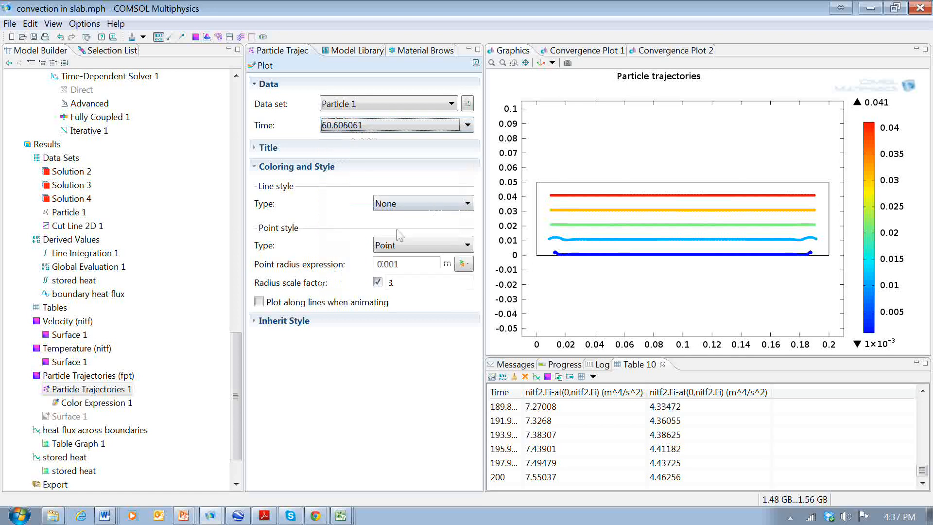
left_click(269, 66)
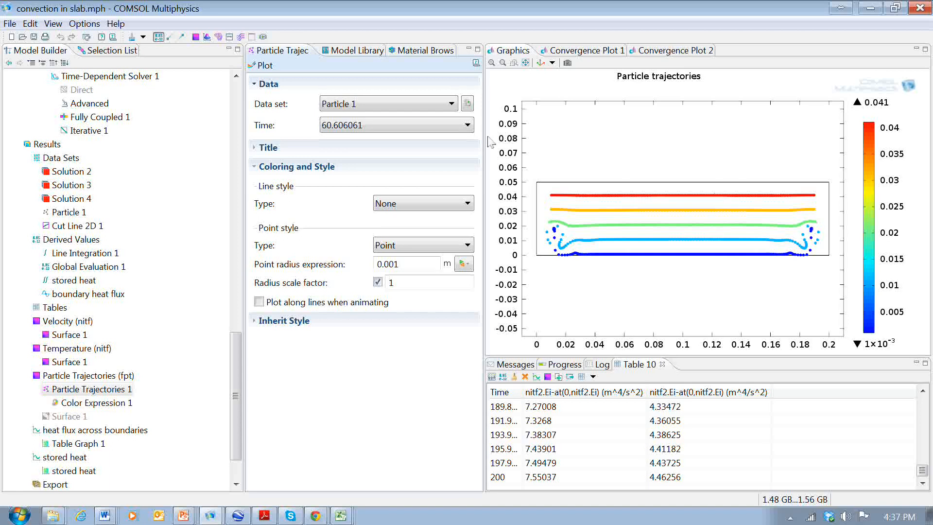
Step: Plot Particle Trajectories 1 at time 70.707071 and again at time 80.808081
left_click(467, 126)
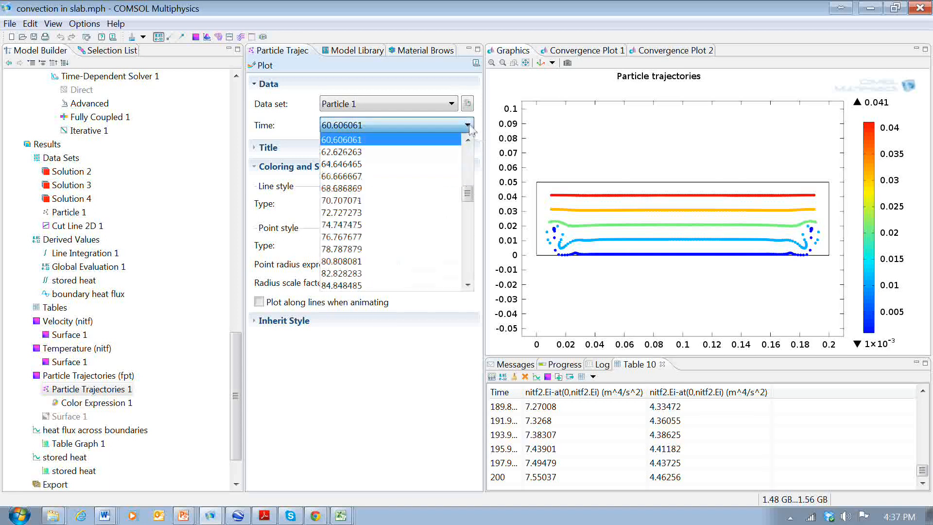
left_click(440, 200)
left_click(264, 65)
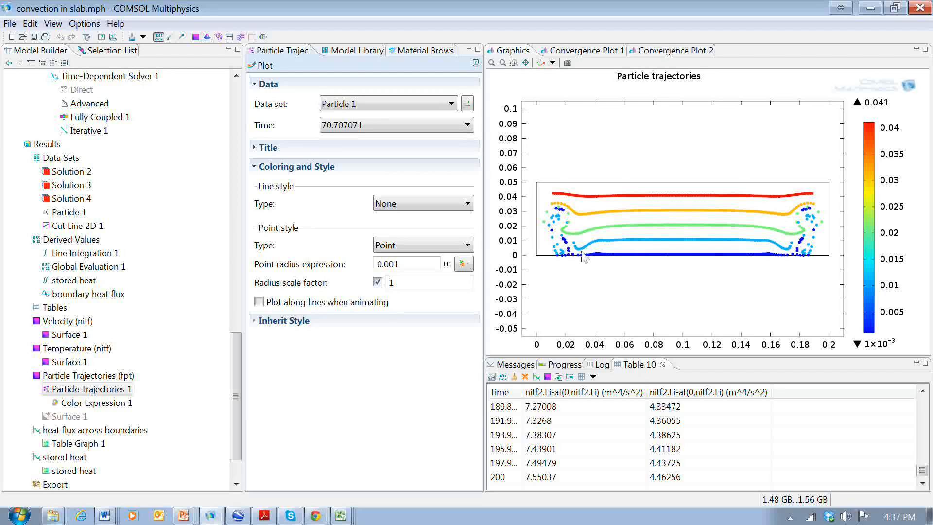
left_click(454, 127)
left_click(428, 201)
left_click(265, 66)
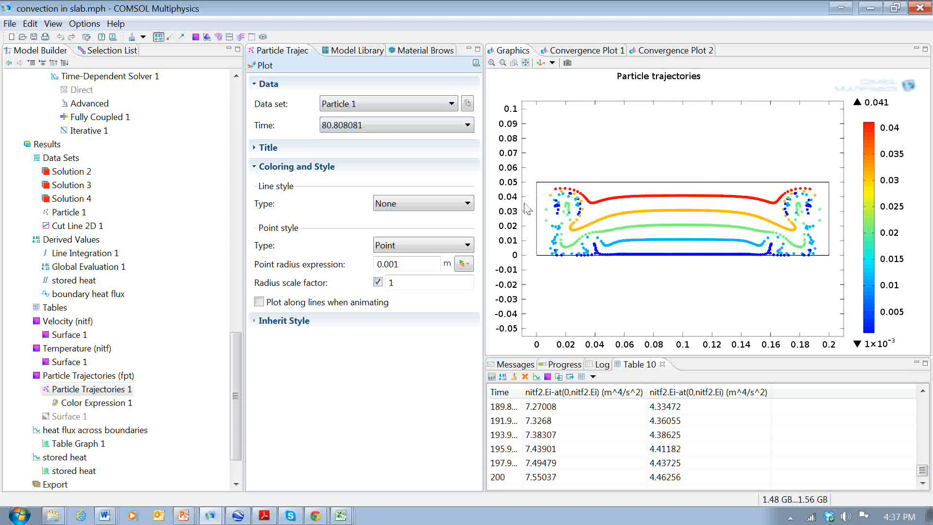
Step: Plot Particle Trajectories 1 at time 90.909091 and again at time 101.010101
left_click(466, 126)
scroll(413, 195, "up", 3)
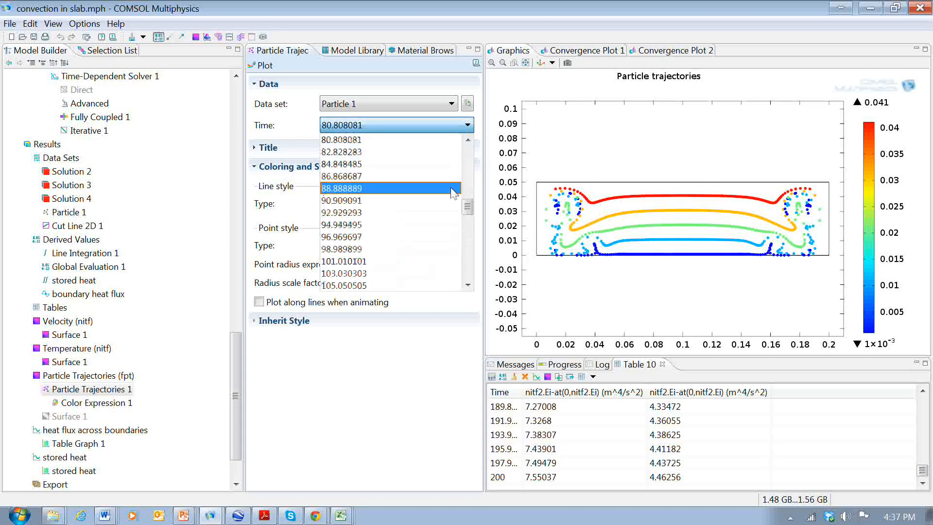
left_click(394, 199)
left_click(264, 67)
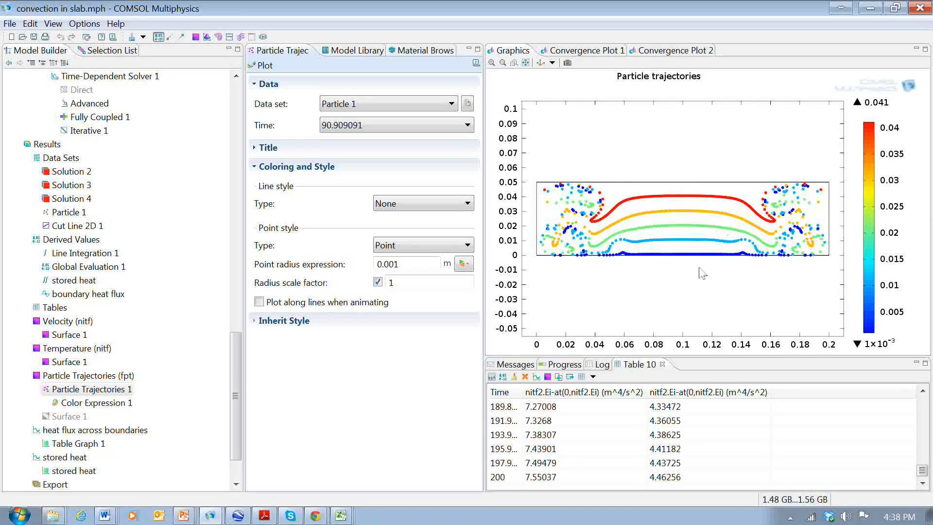
left_click(452, 125)
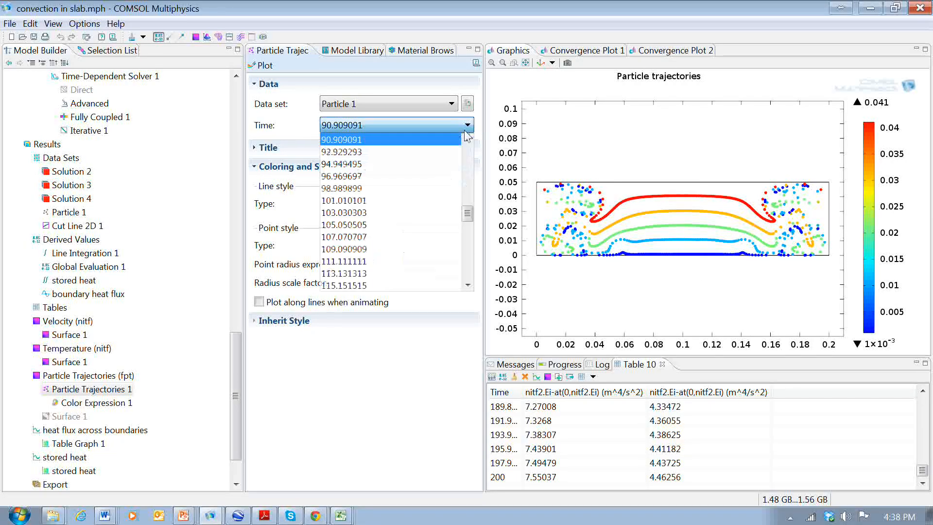
left_click(449, 201)
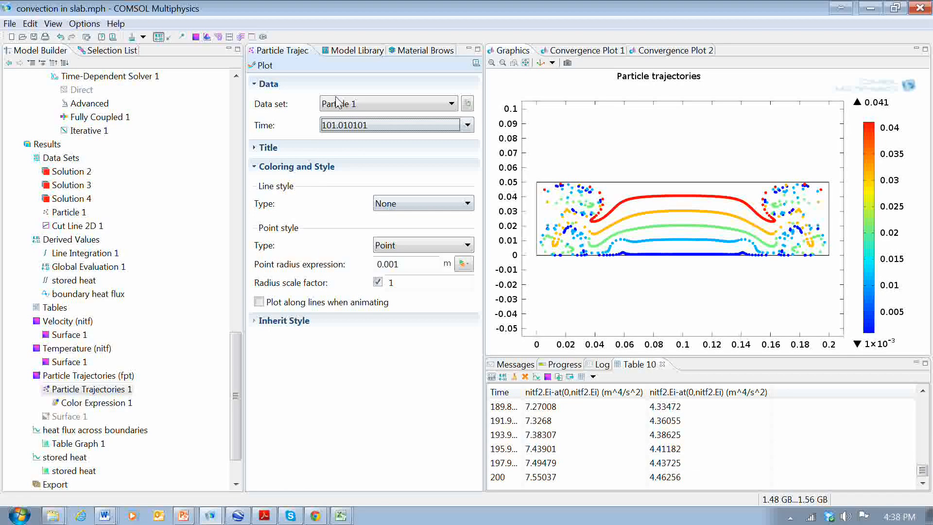
left_click(261, 66)
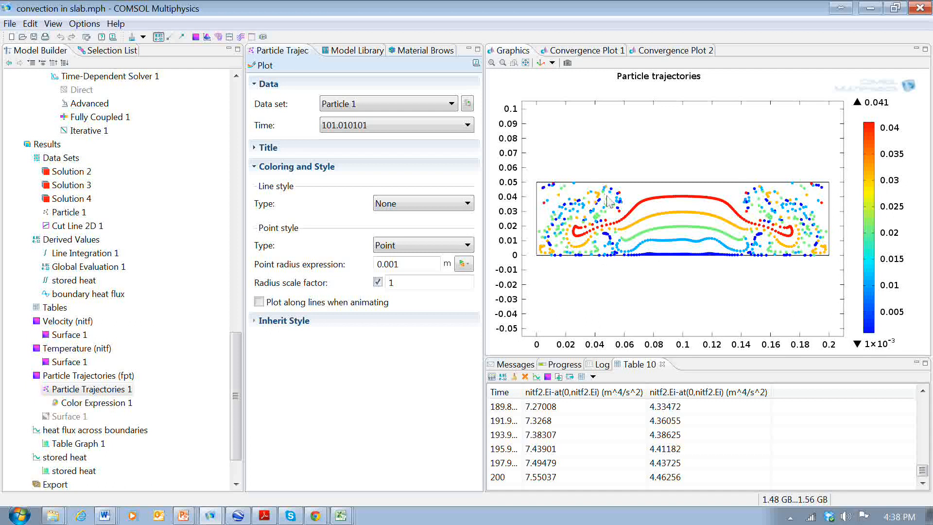
Step: Set the time of Particle Trajectories 1 to 121.212121 and plot it
left_click(469, 125)
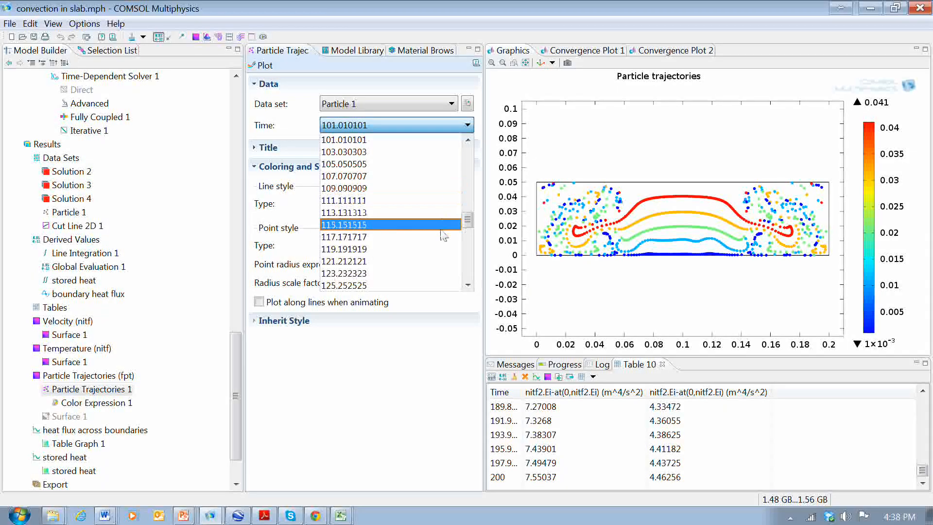
left_click(442, 261)
left_click(265, 67)
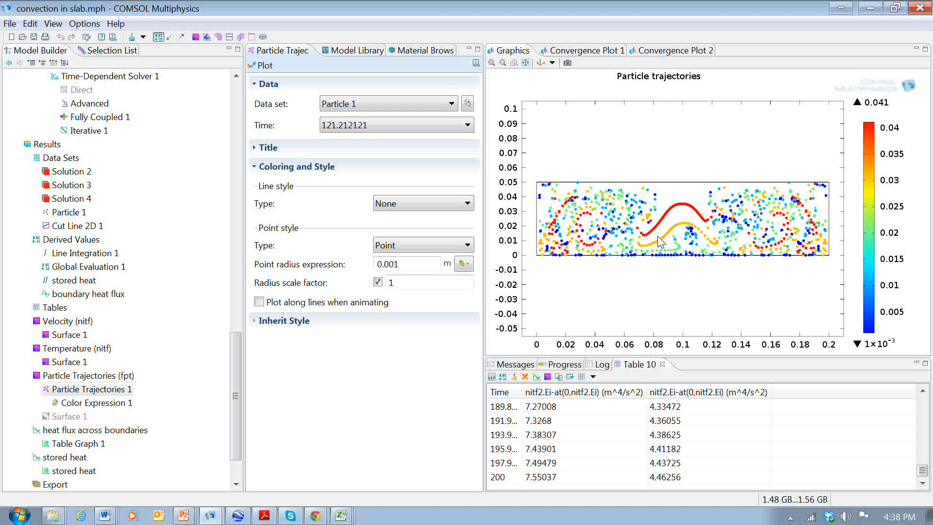
Step: Change the line style type of Particle Trajectories 1 to Line and replot the trajectories
left_click_drag(240, 404, 249, 368)
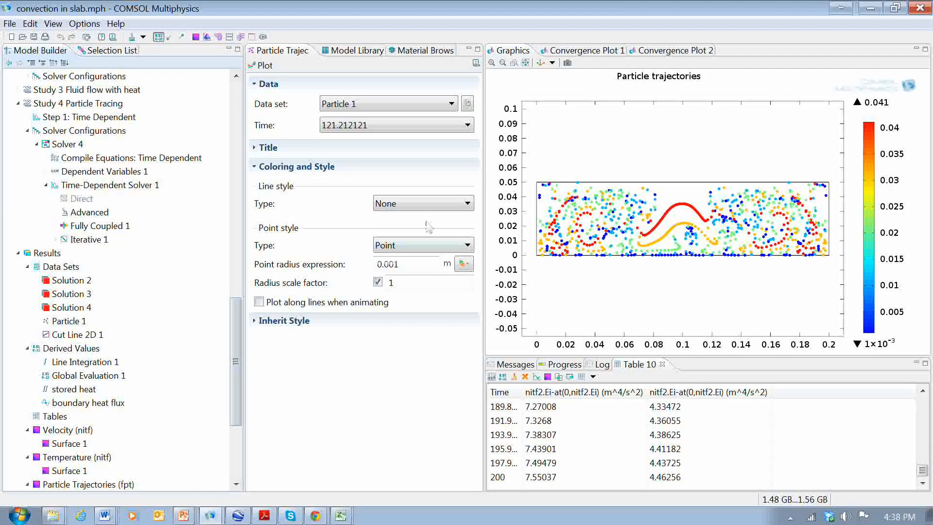
left_click(467, 204)
left_click(461, 230)
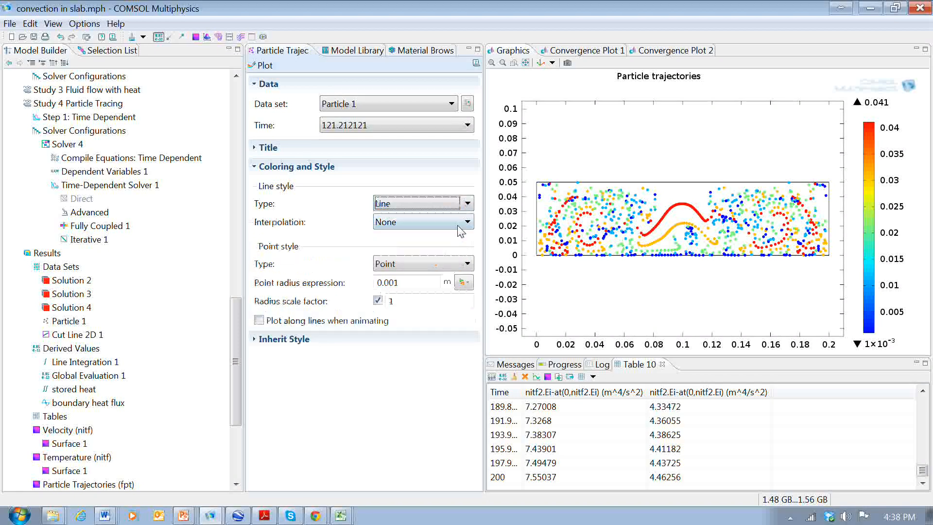
left_click(268, 66)
Step: Set the time of the Particle Trajectories (fpt) plot group to 46.464646 and plot it
scroll(235, 374, "down", 3)
left_click(97, 375)
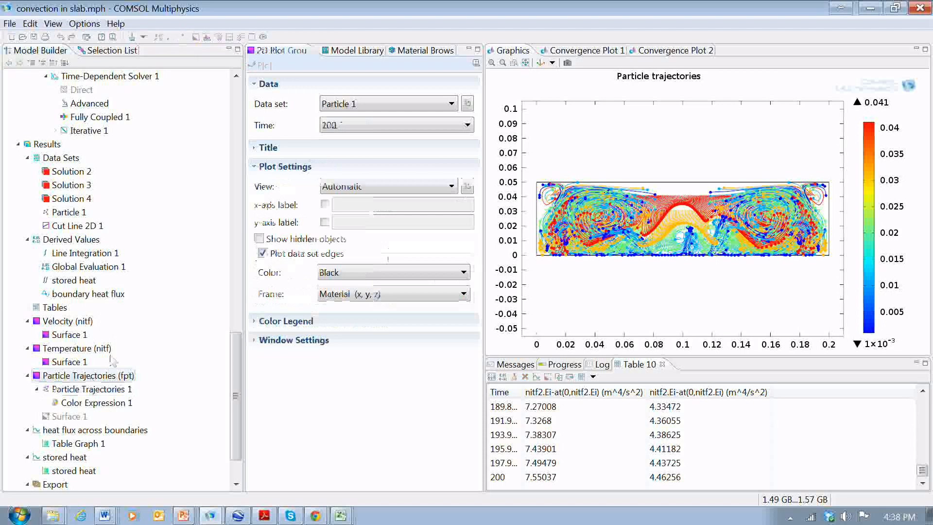
left_click(467, 125)
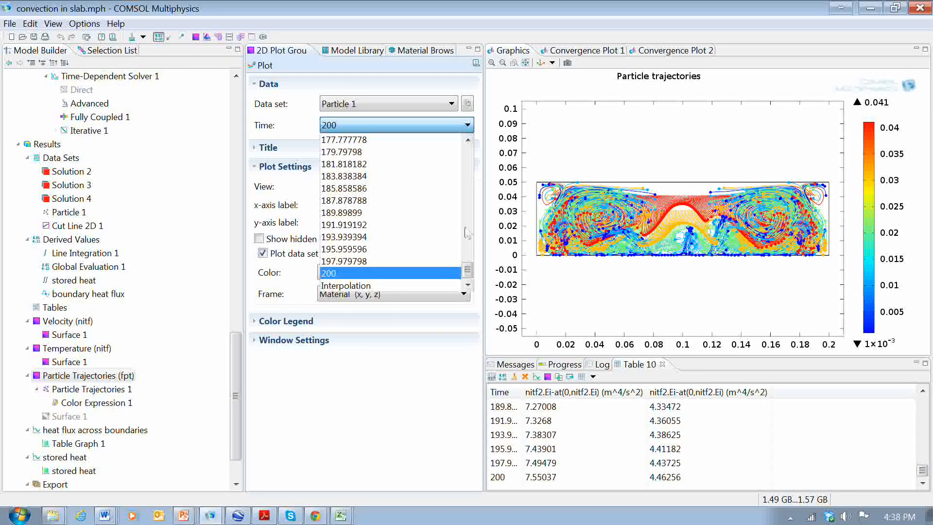
left_click_drag(467, 267, 469, 182)
left_click(427, 188)
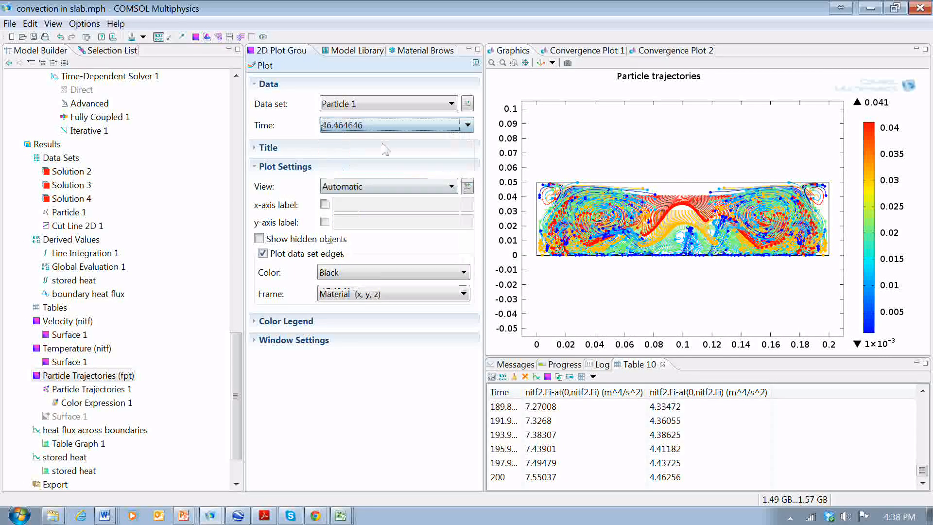
left_click(265, 66)
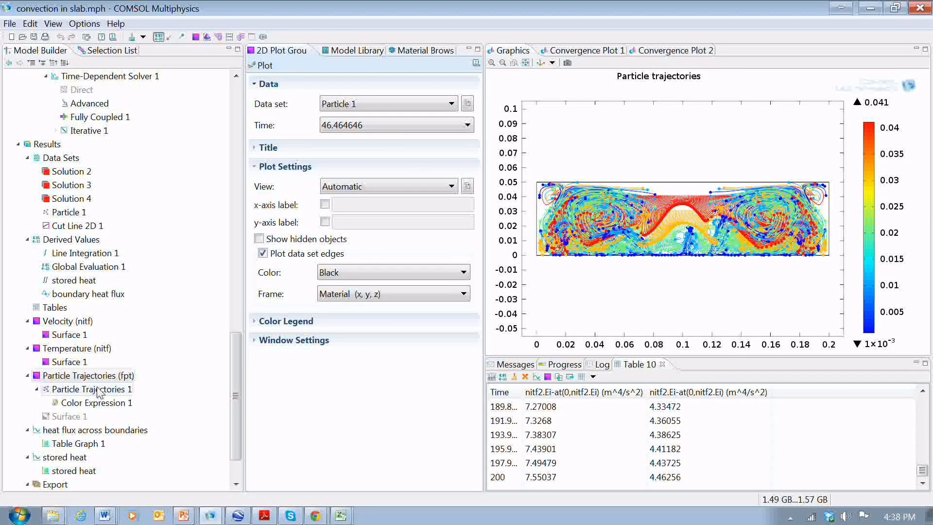
Step: Set the time of the Particle Trajectories 1 subnode to 74.747475 and plot it
left_click(100, 389)
left_click(468, 126)
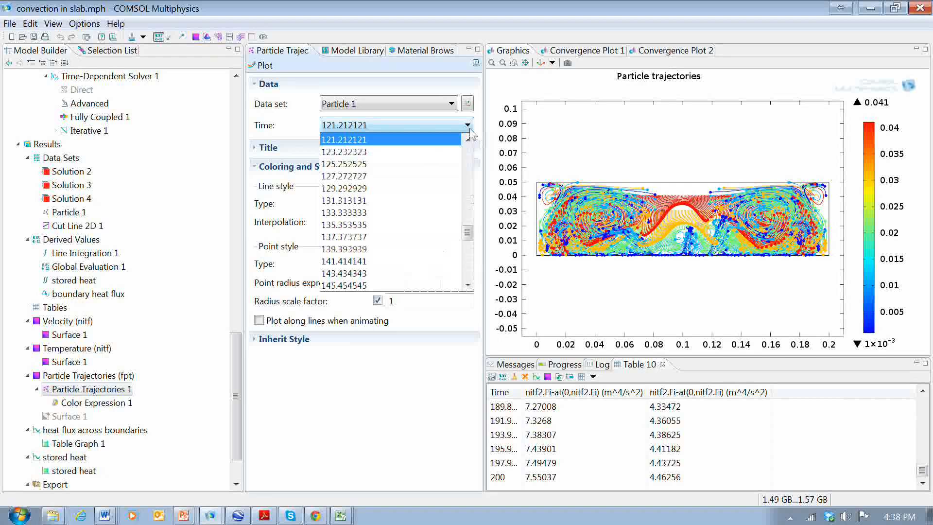
left_click_drag(468, 233, 471, 187)
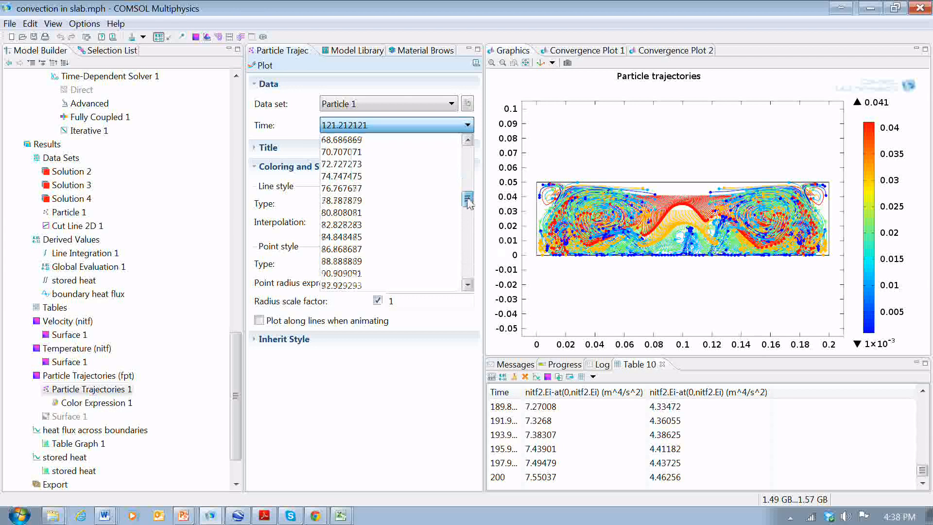
left_click(443, 176)
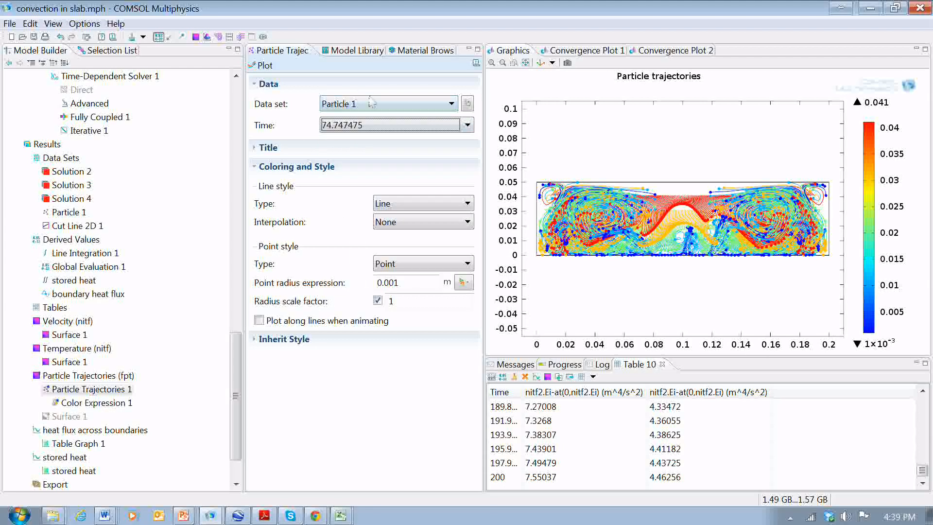
left_click(260, 66)
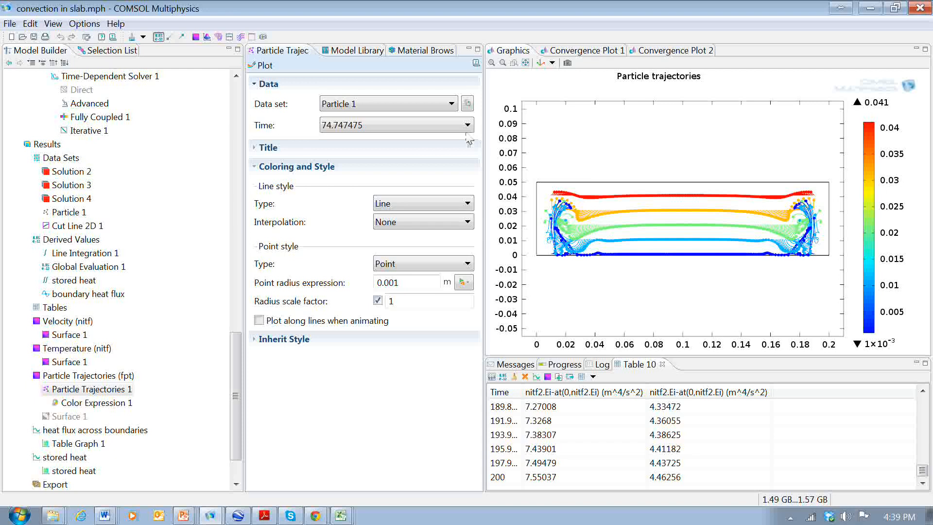
Step: Plot Particle Trajectories 1 at time 88.888889 and again at time 105.050505
left_click(468, 126)
left_click(369, 224)
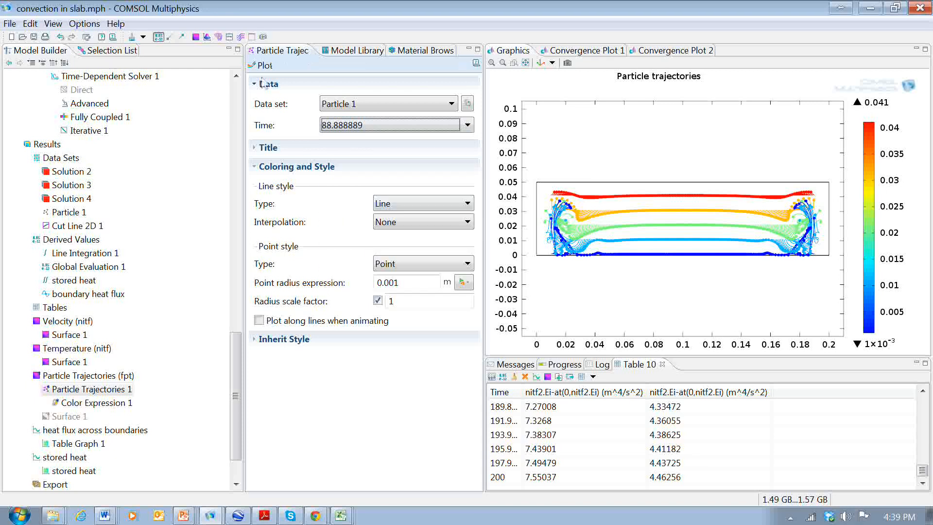
left_click(258, 66)
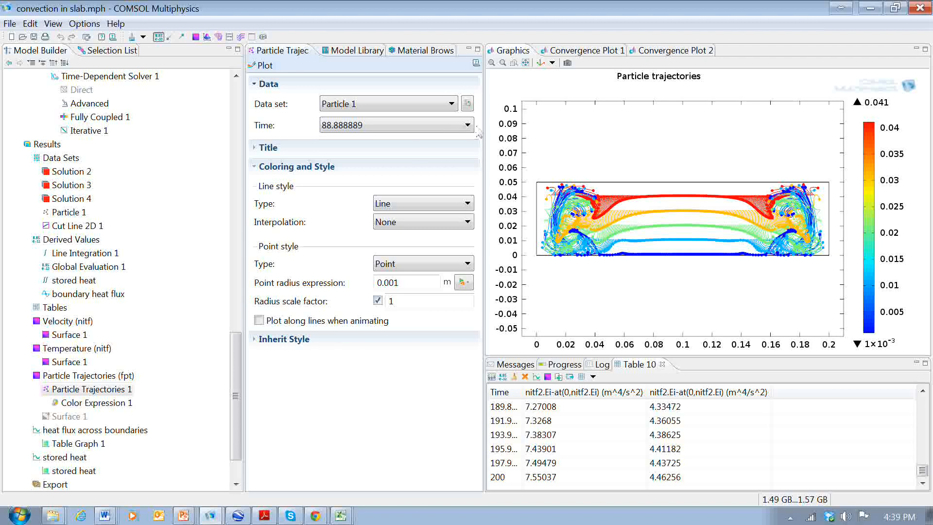
left_click(467, 125)
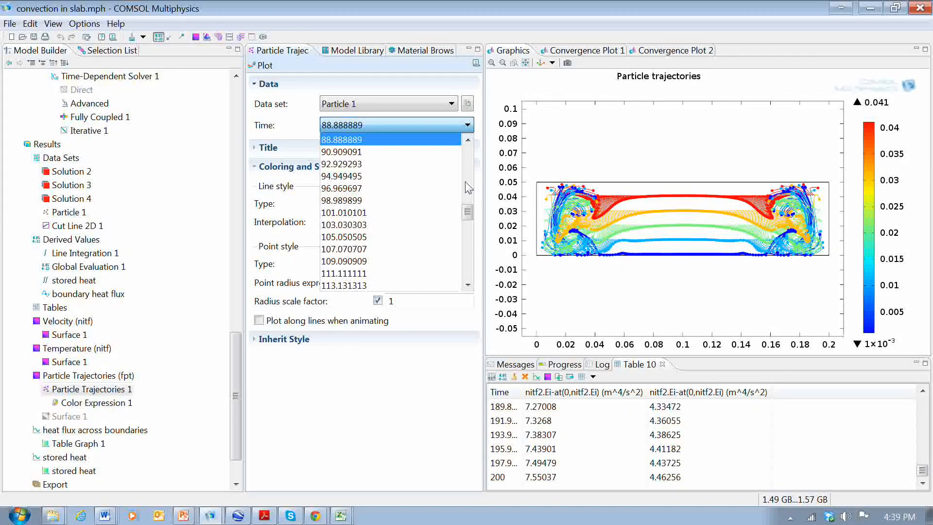
left_click(426, 237)
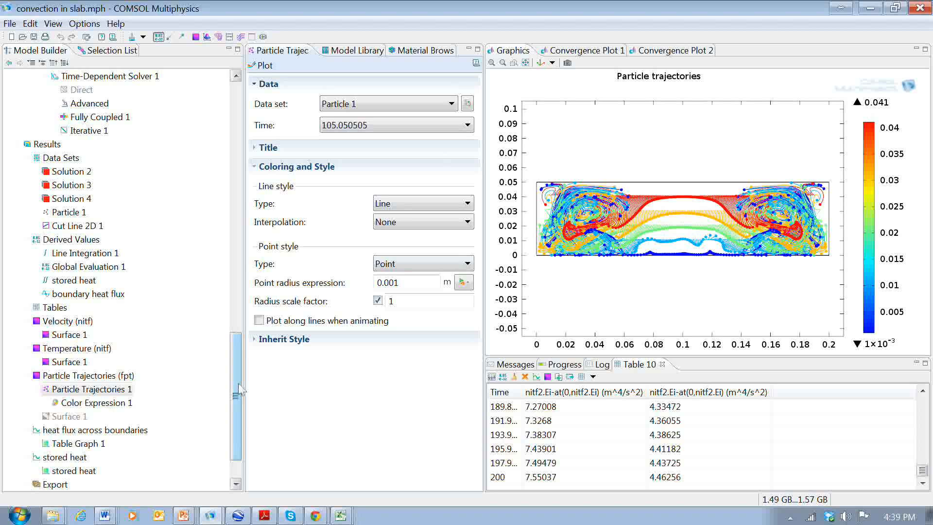
Step: Set the time of Particle Trajectories 1 to 200 and replot the trajectories
left_click(471, 127)
left_click_drag(469, 219, 468, 280)
left_click(435, 274)
left_click(262, 65)
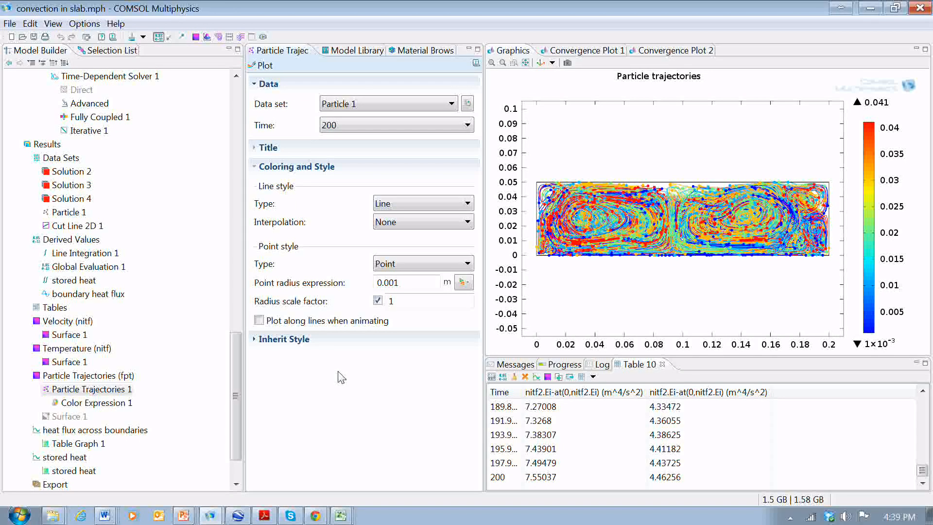
scroll(240, 454, "down", 2)
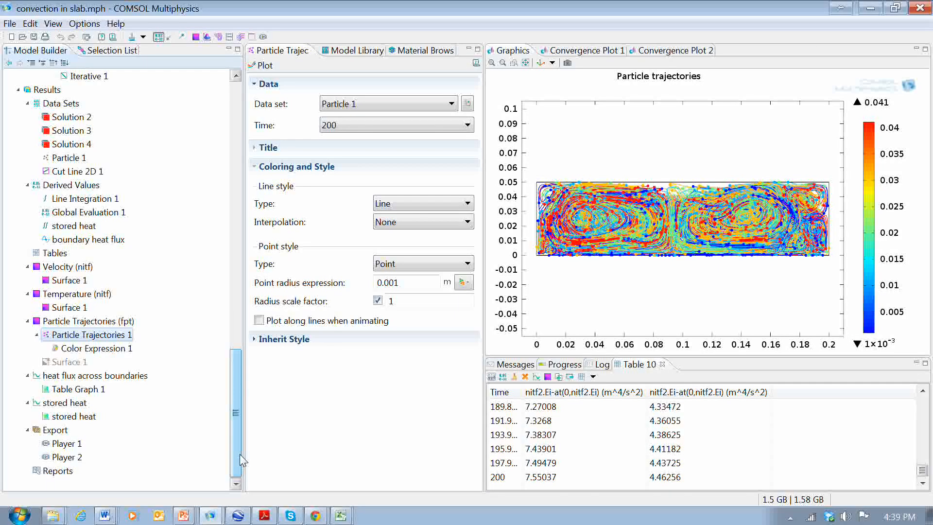